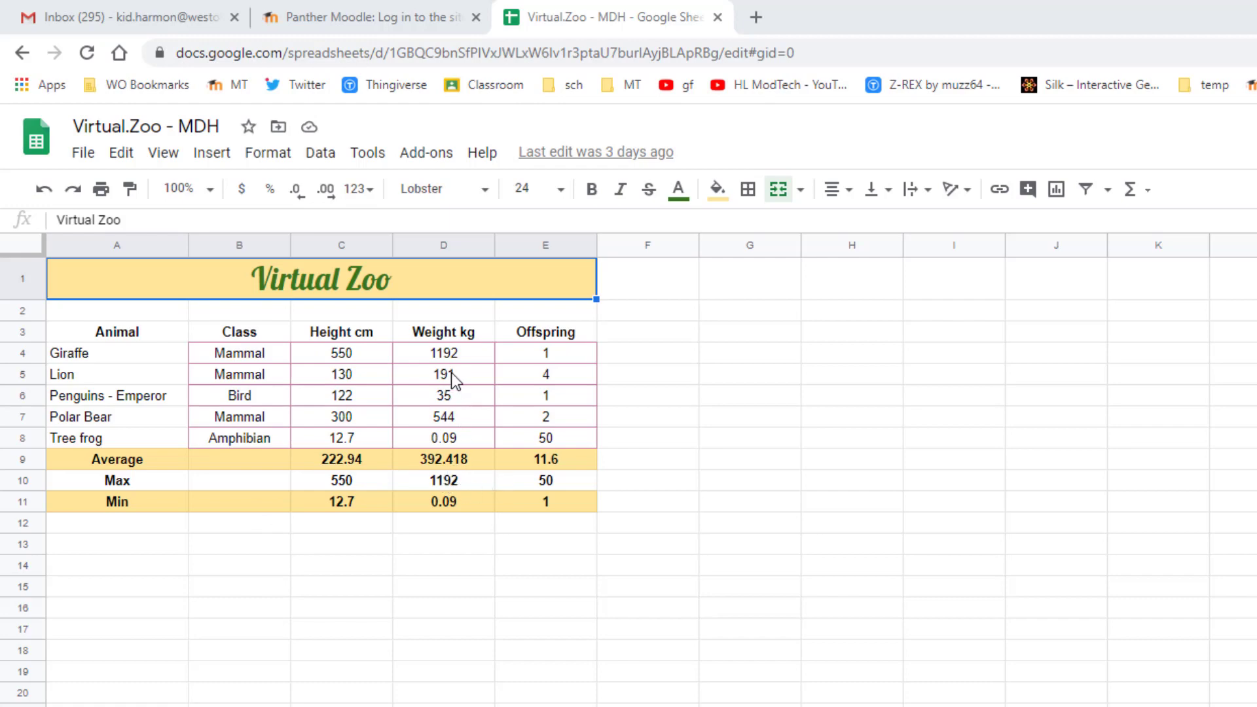
Try entering 4-6 as the Lion's offspring in E5, then replace it with 6.
click(561, 353)
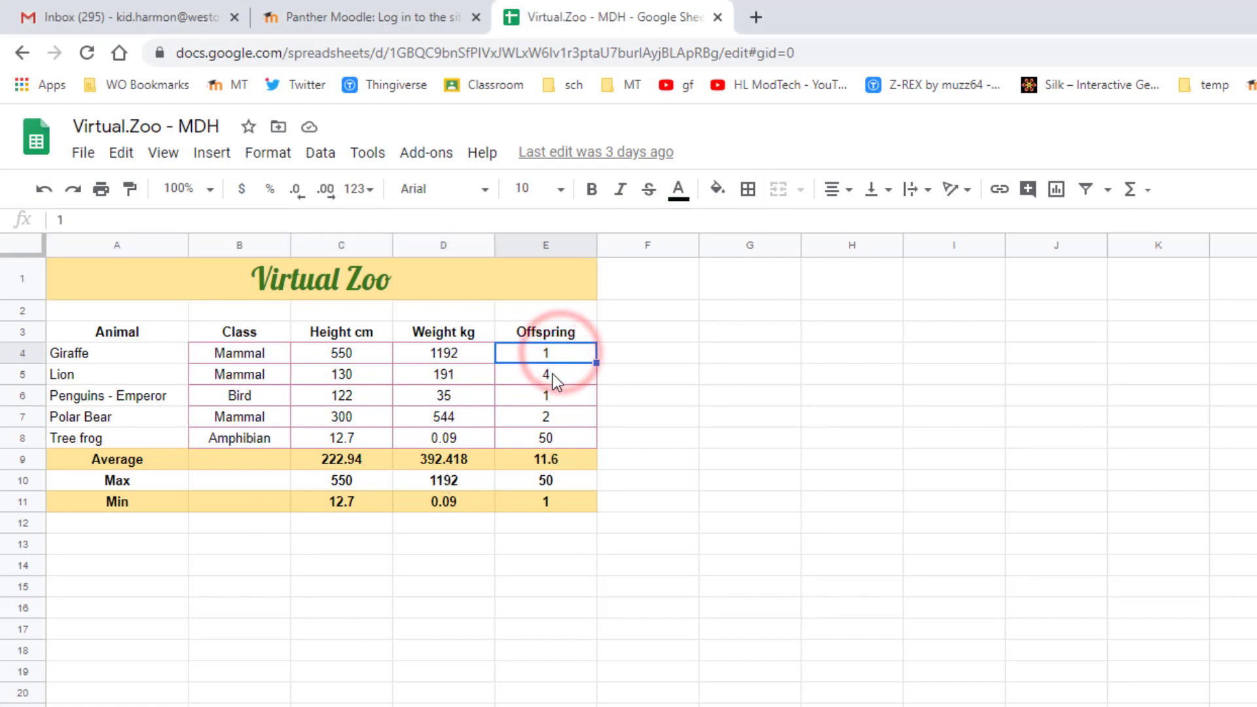
click(555, 377)
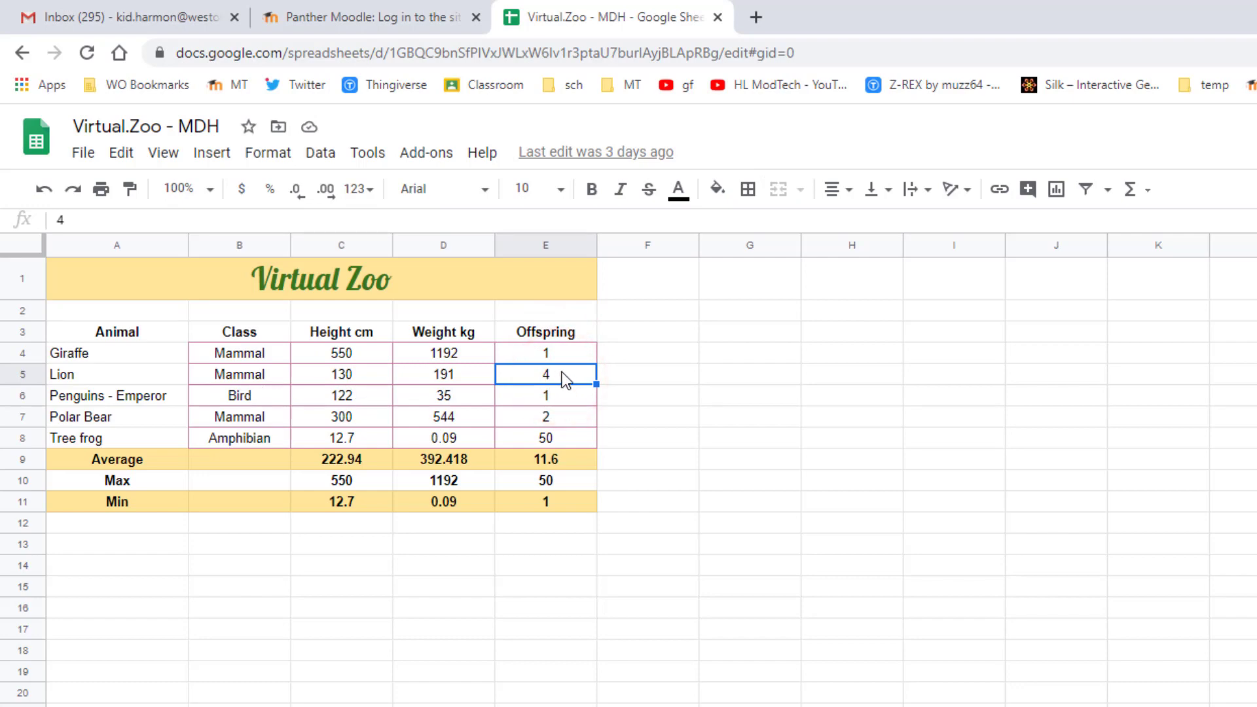
text(4-6)
key(Return)
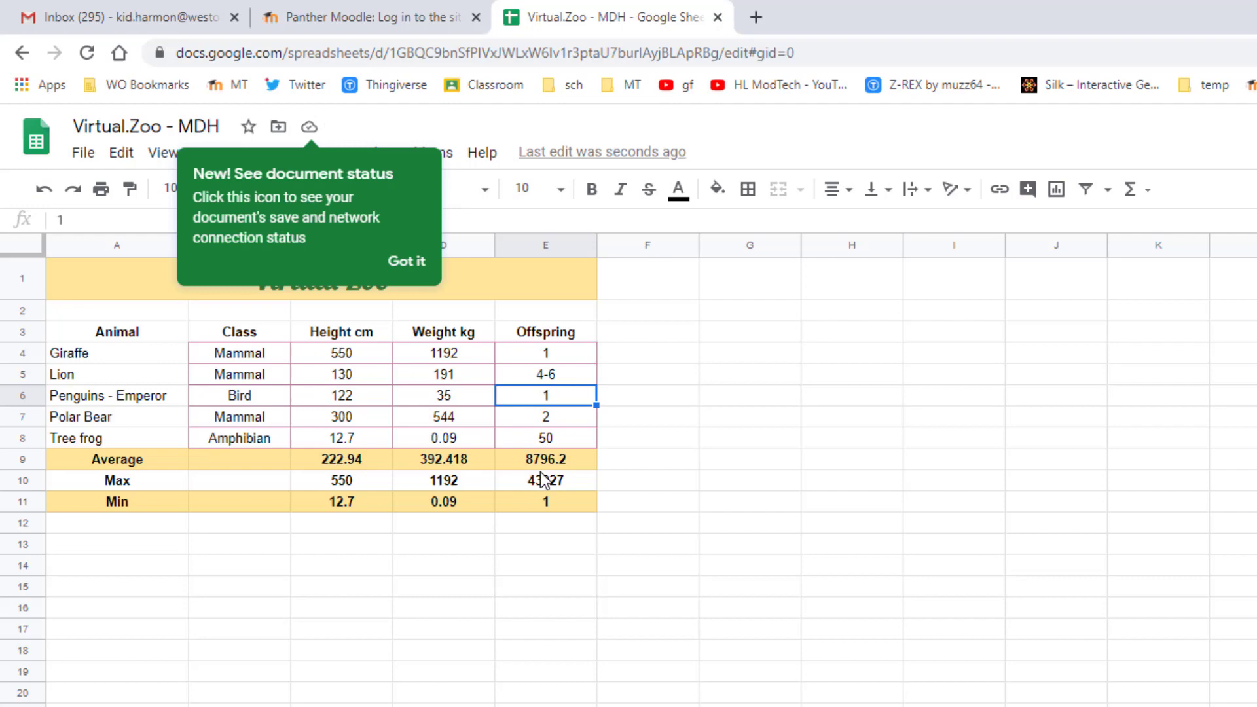
click(557, 372)
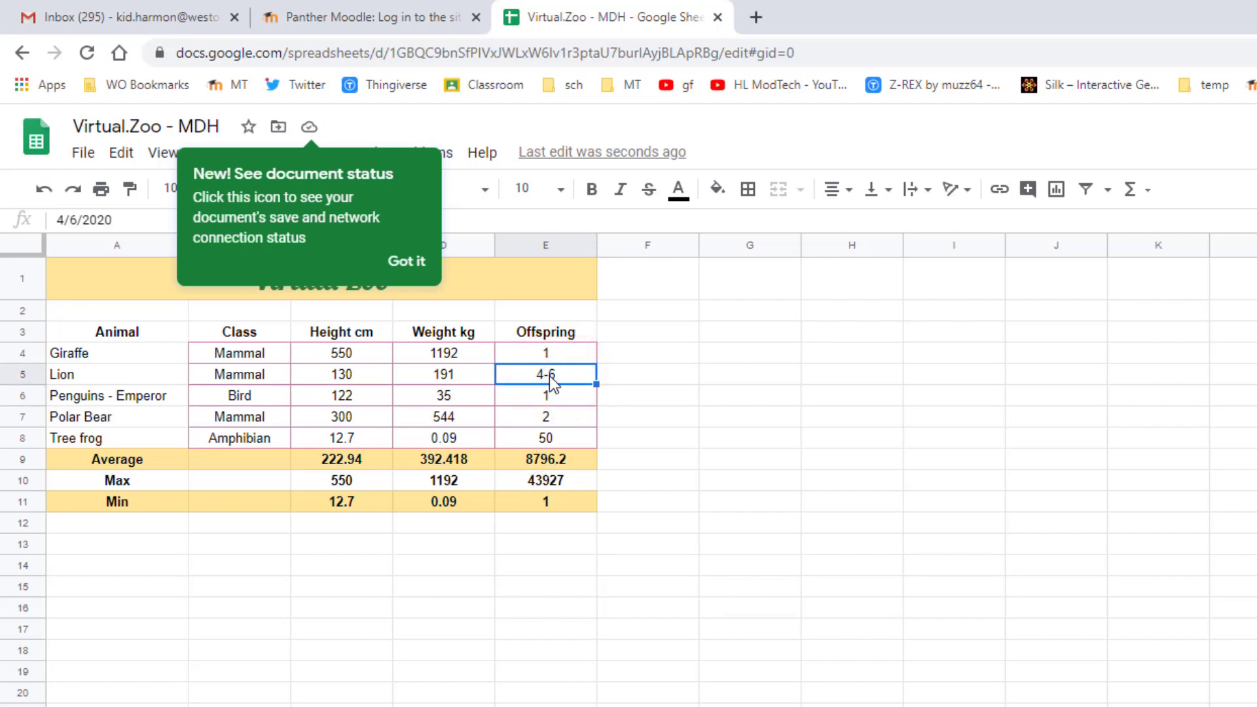
text(6)
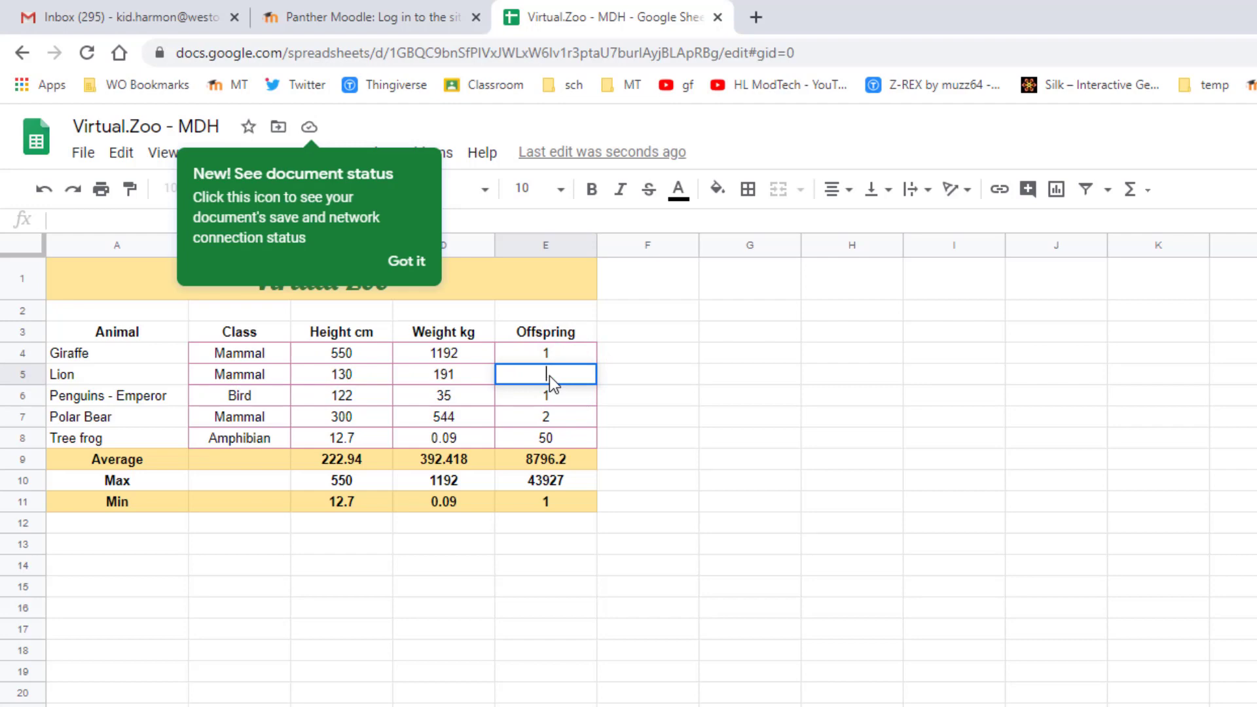
key(Return)
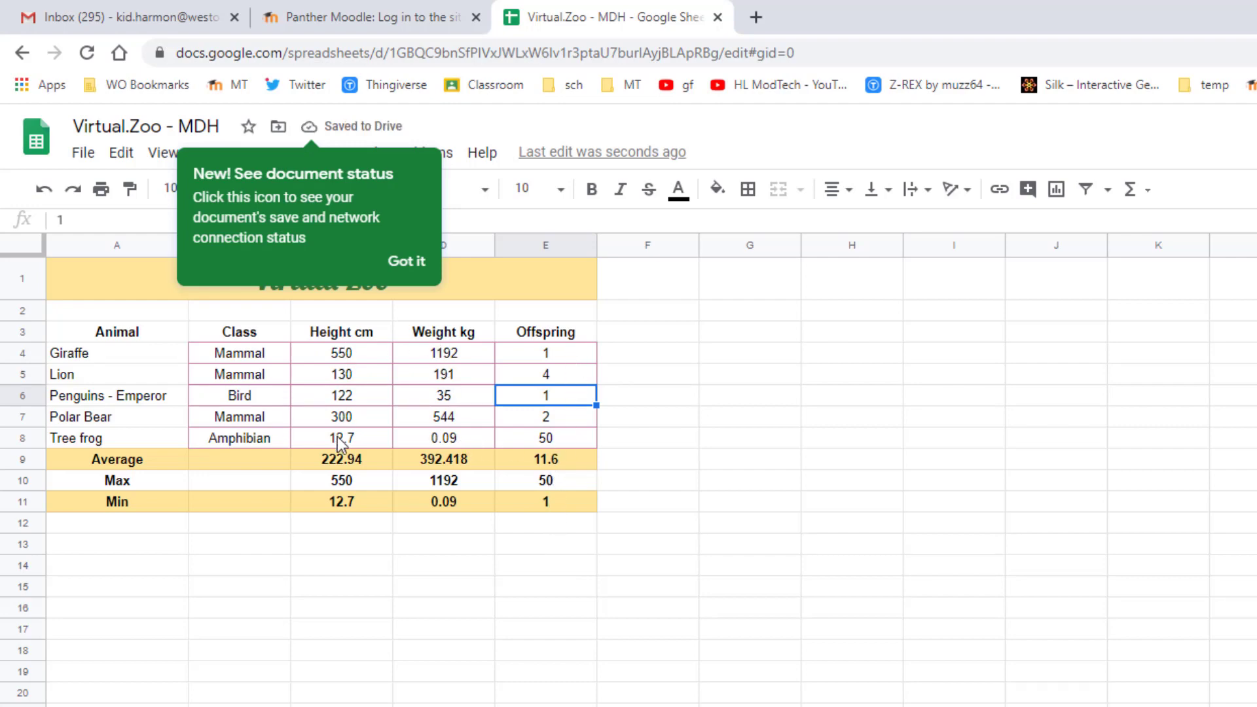
Try a 400-600 range for the Giraffe's height in C4, then restore it to 550.
click(359, 351)
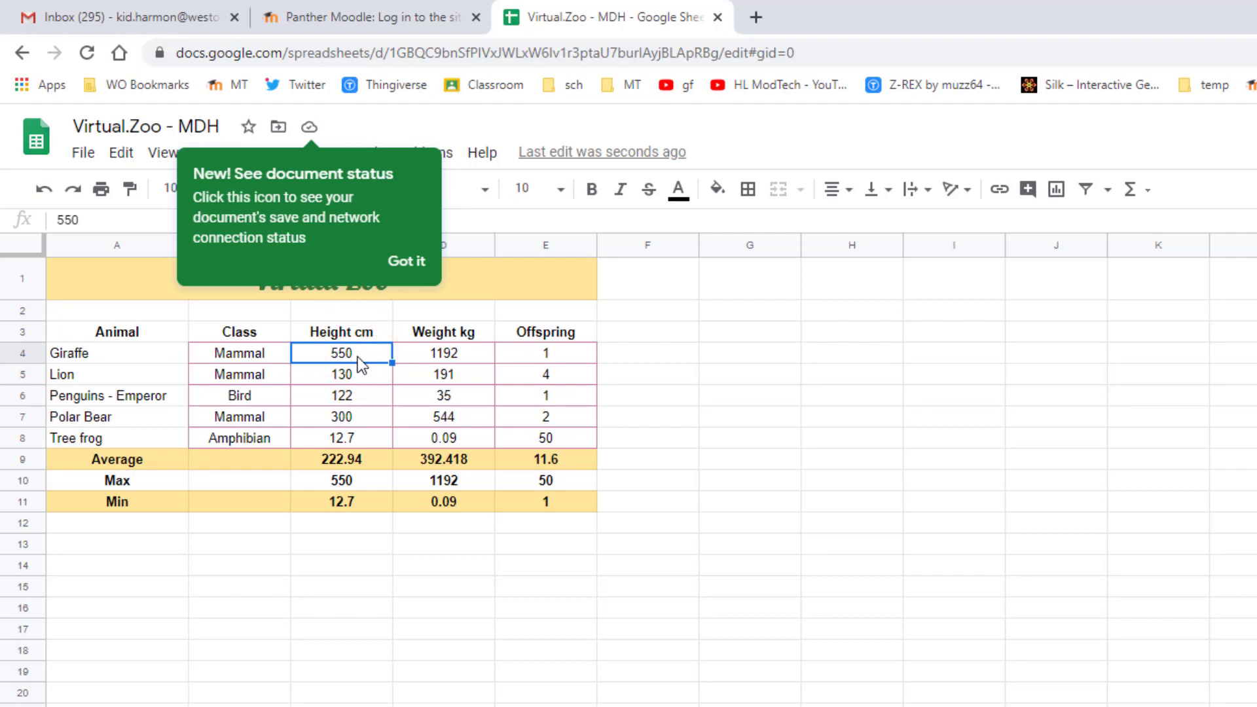
text(400-600)
key(Return)
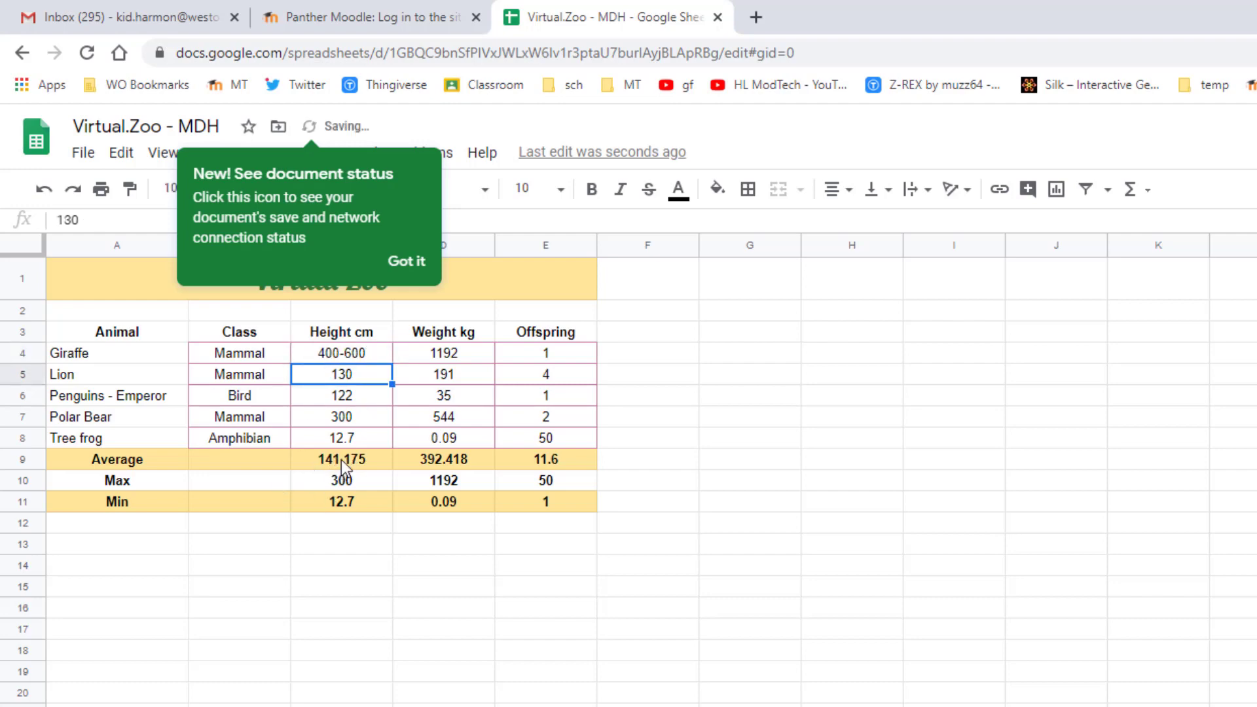
click(356, 356)
text(550)
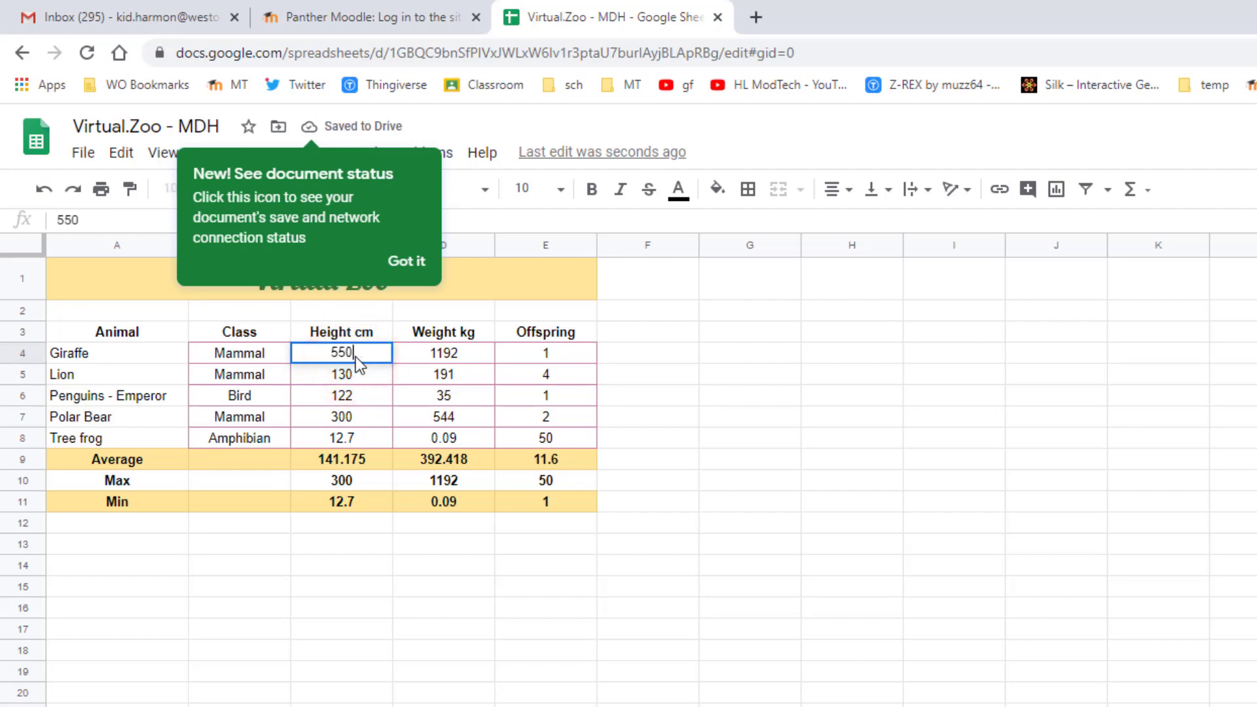
key(Return)
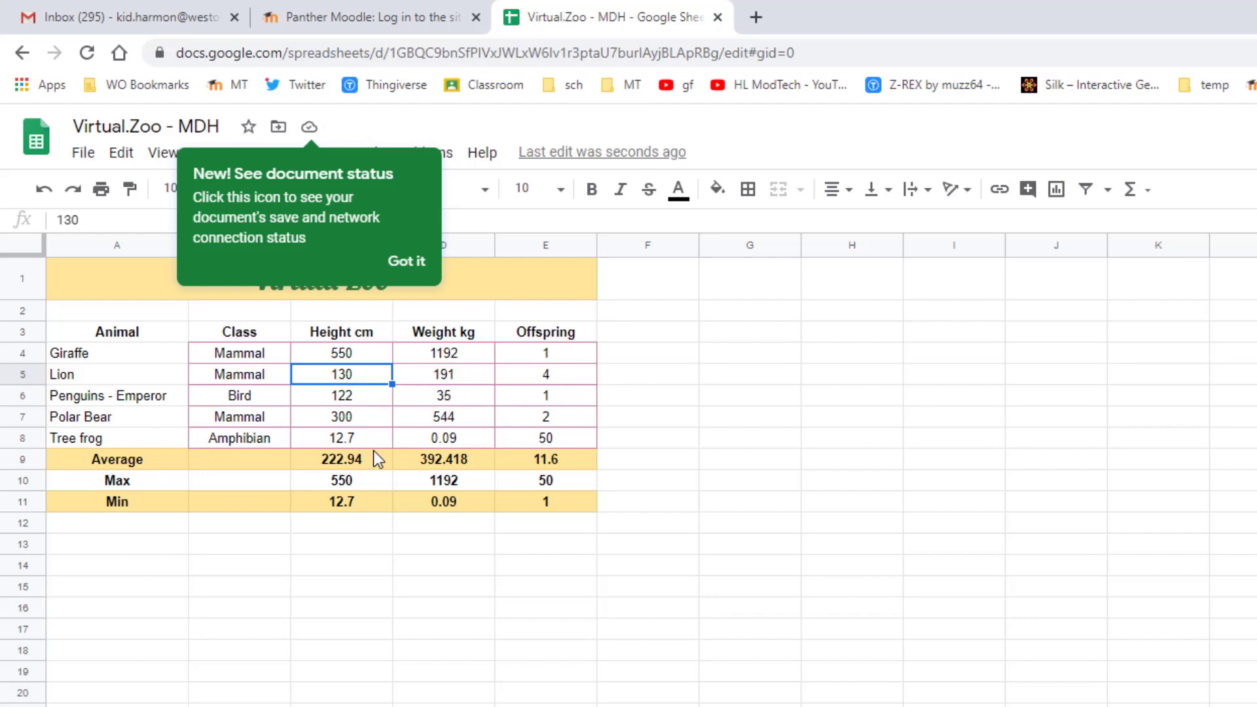
Try appending 'k' to the Lion's weight in D5, then restore it to 191.
click(463, 380)
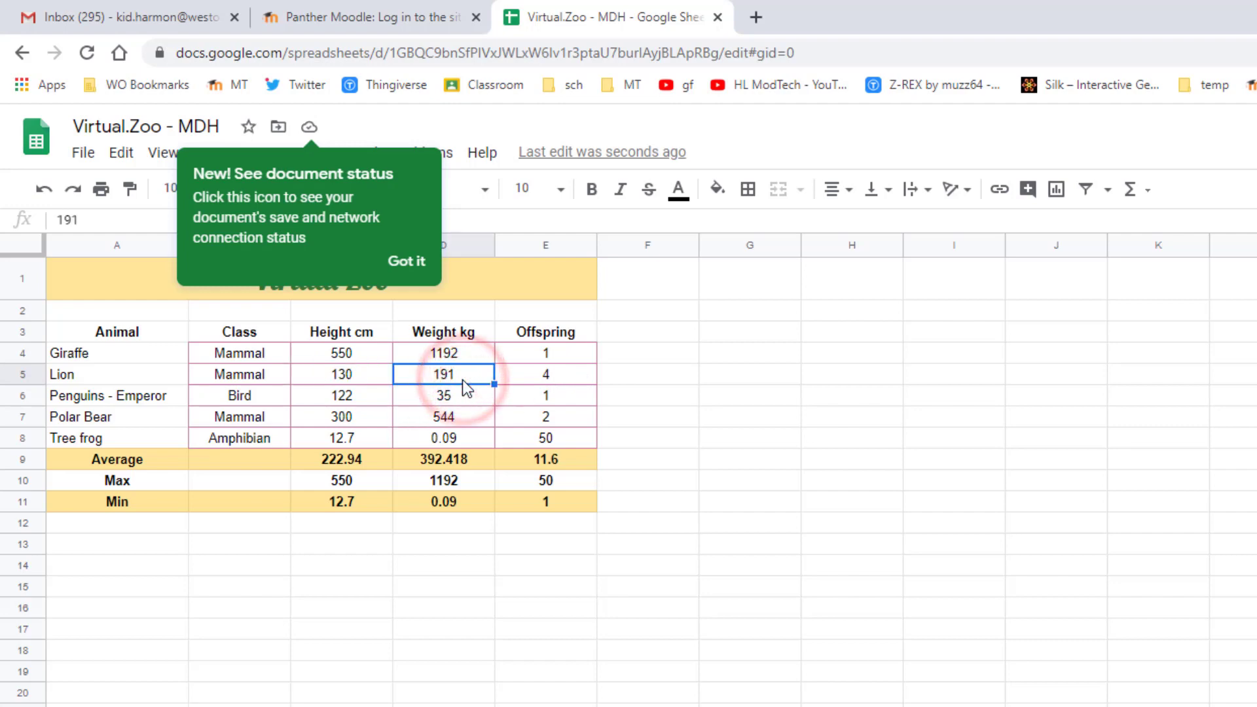
double_click(463, 380)
text(kg)
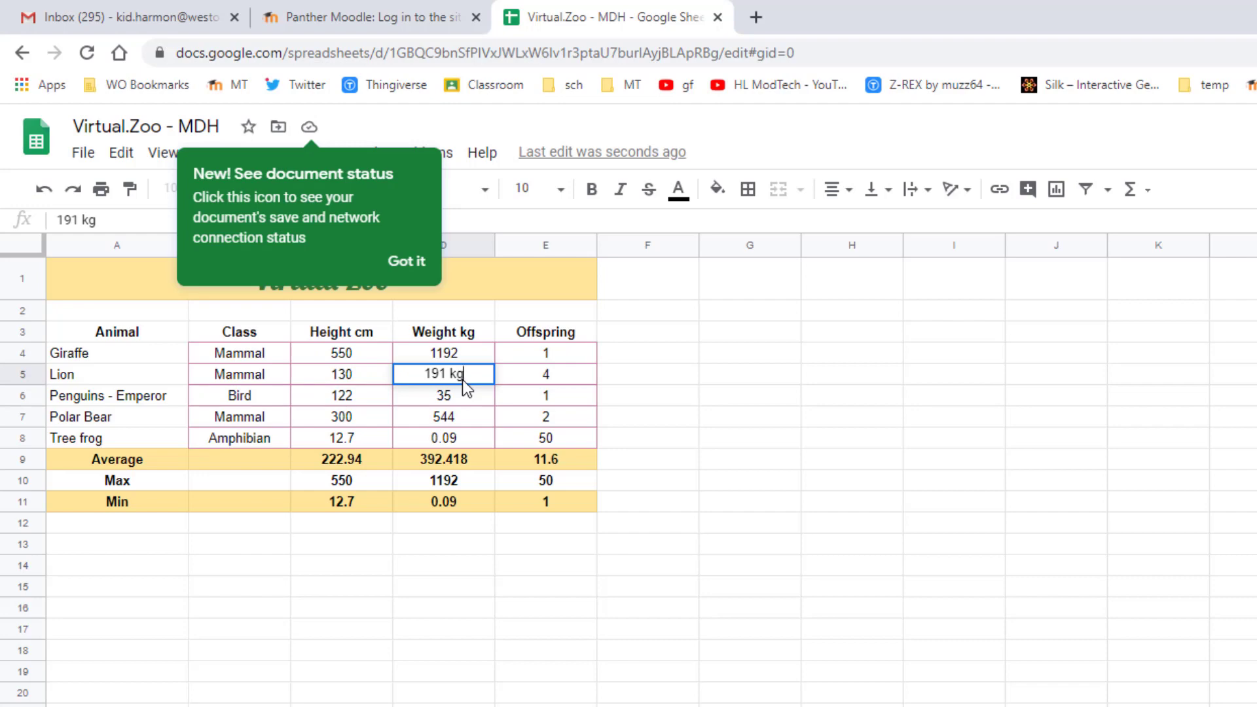
key(Return)
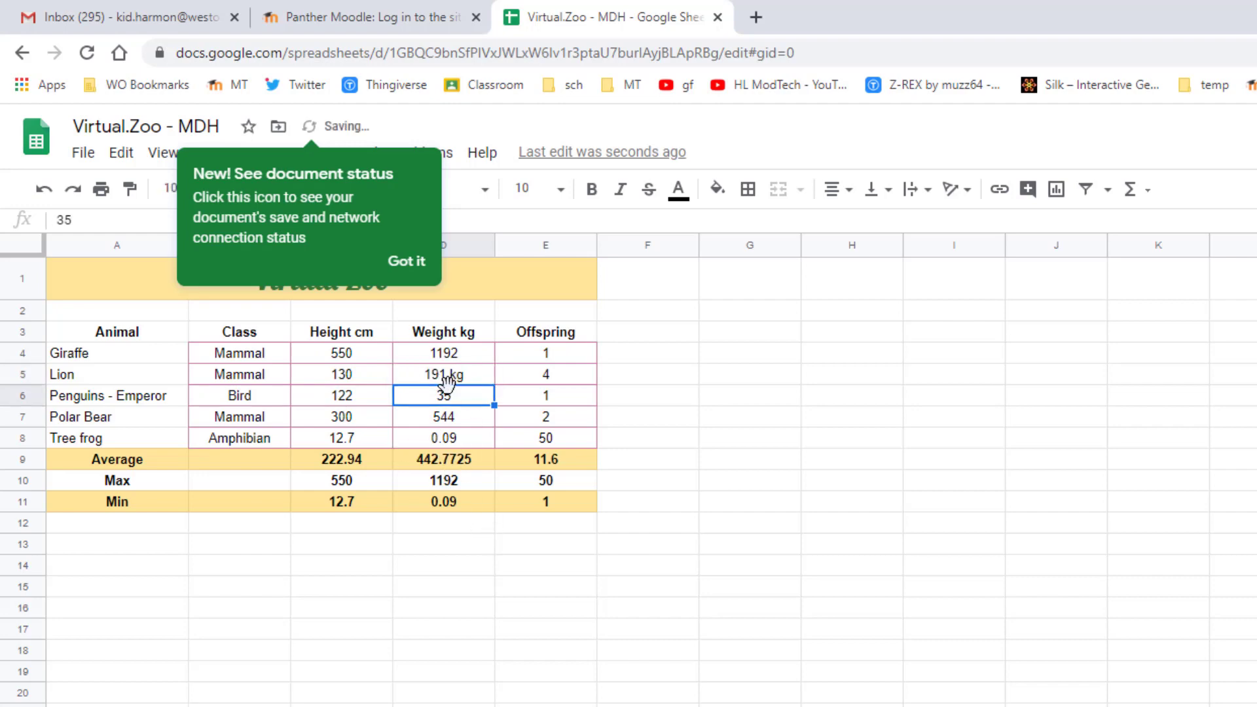
click(466, 374)
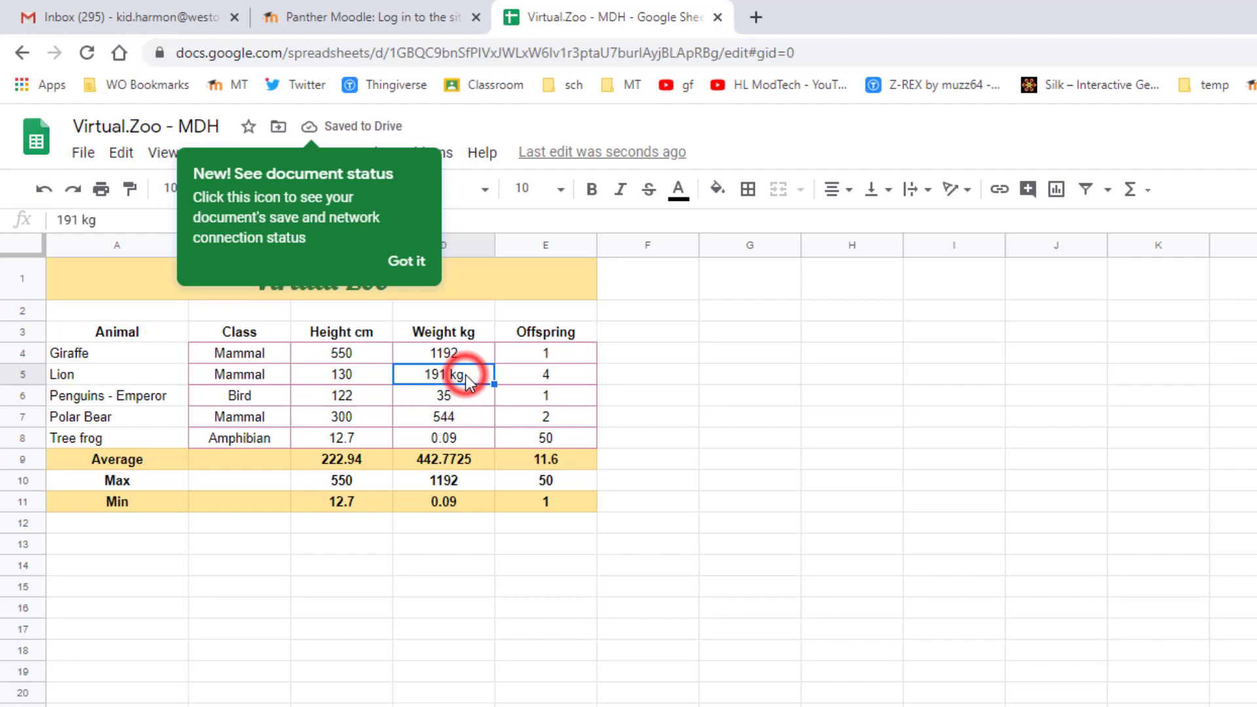
text(191)
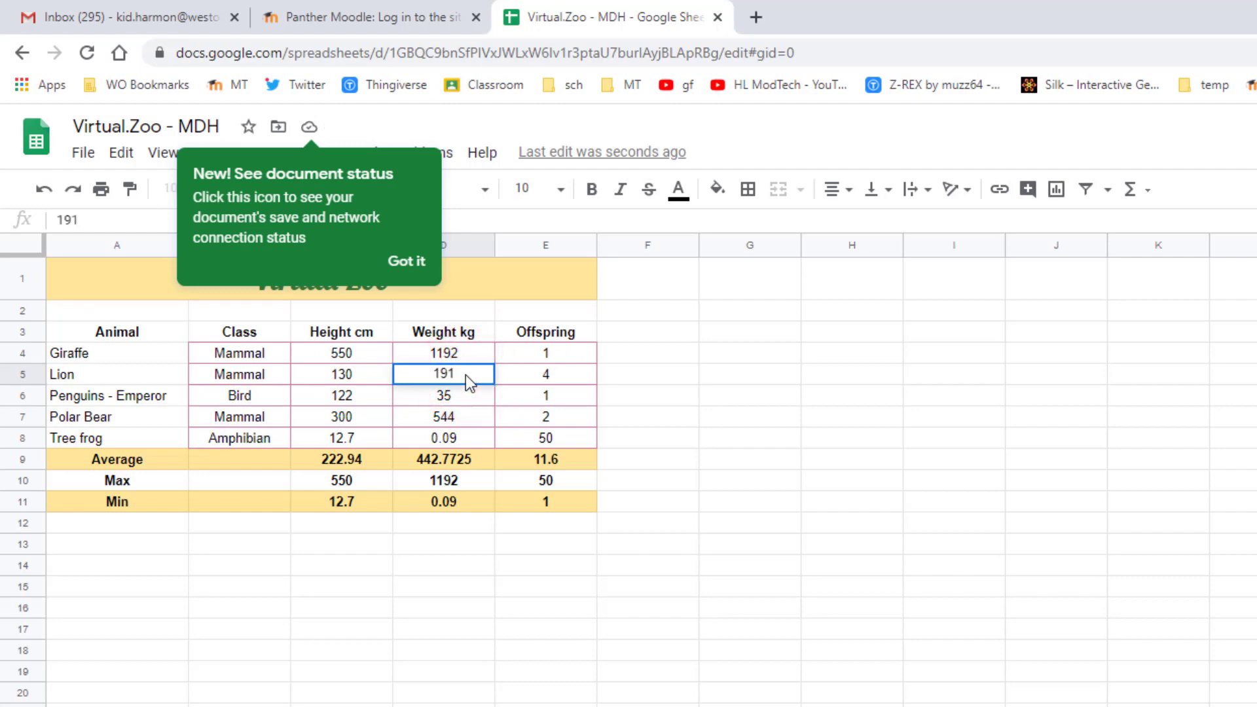
key(Return)
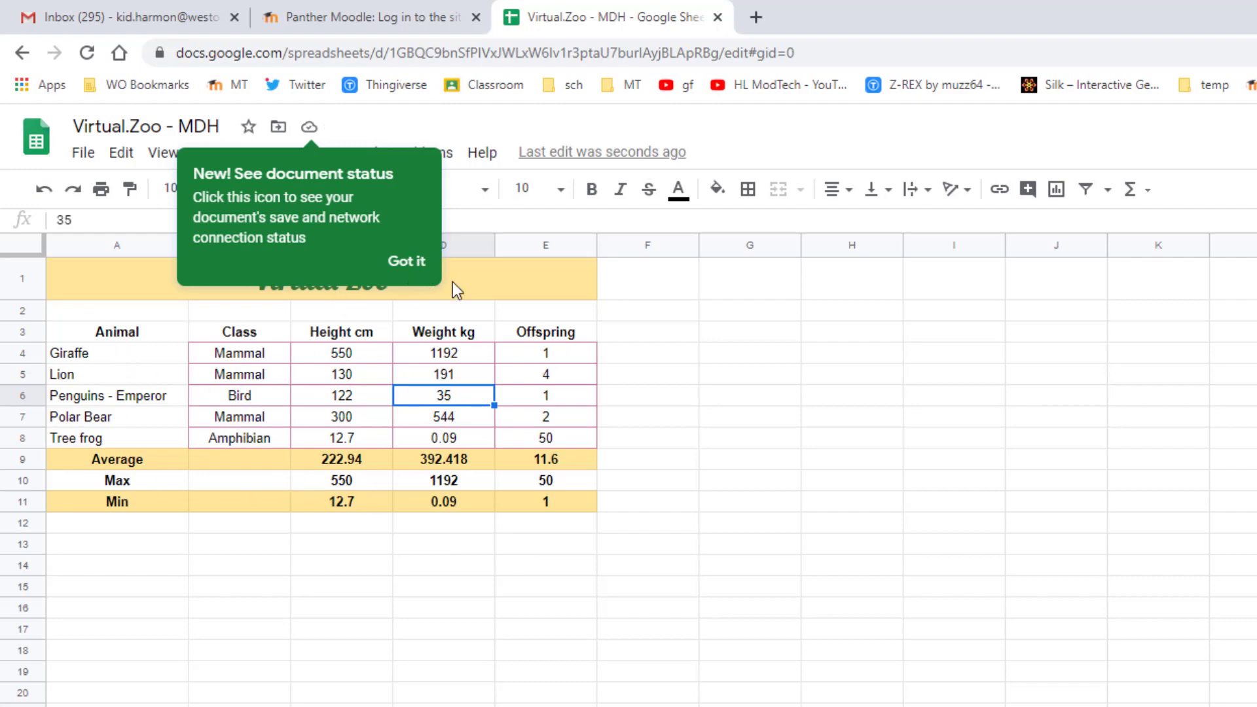
Round the height average in C9 to a whole number, 223.
click(718, 367)
click(407, 261)
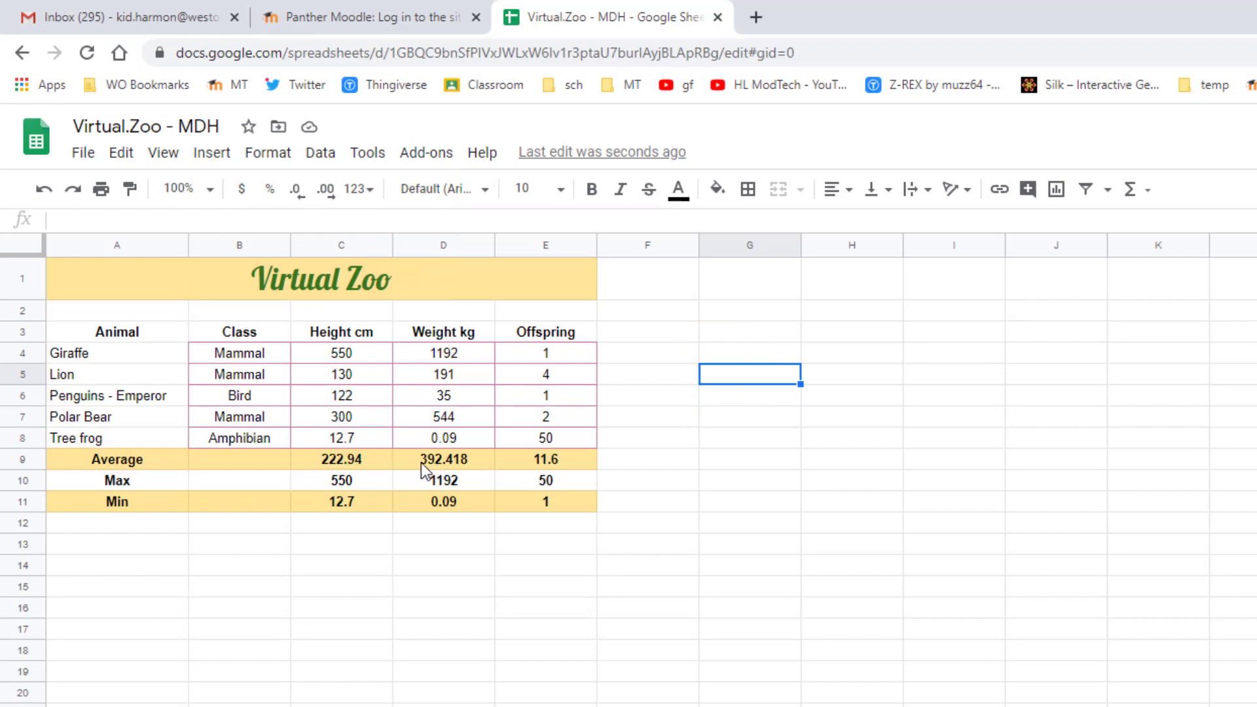
click(348, 461)
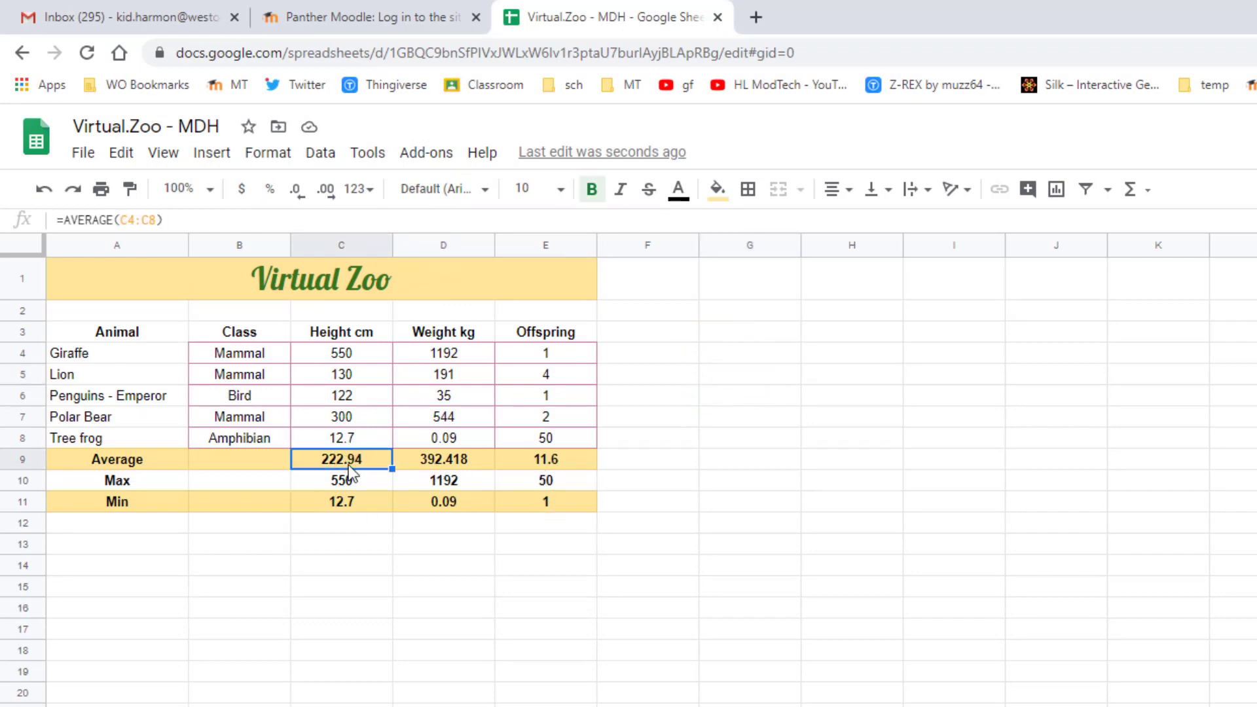
click(300, 197)
click(300, 197)
Round the weight average in D9 to 392, keeping the offspring average in E9 at 11.6.
click(454, 465)
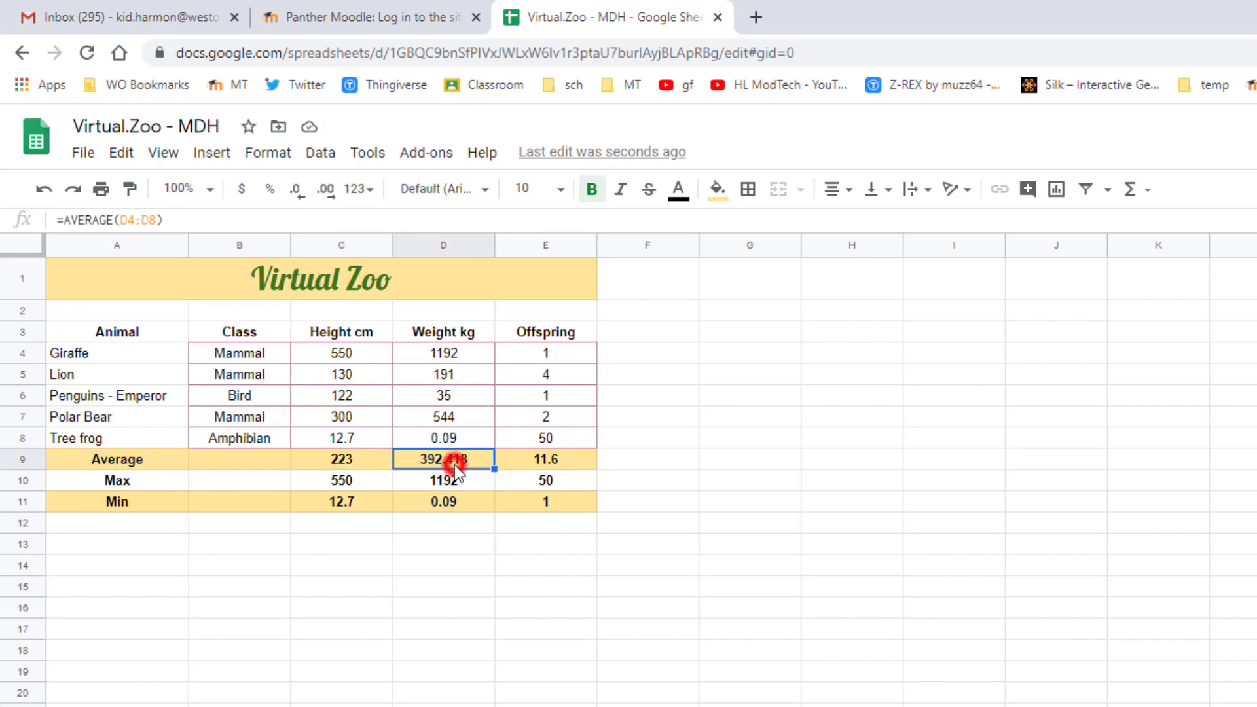
click(296, 199)
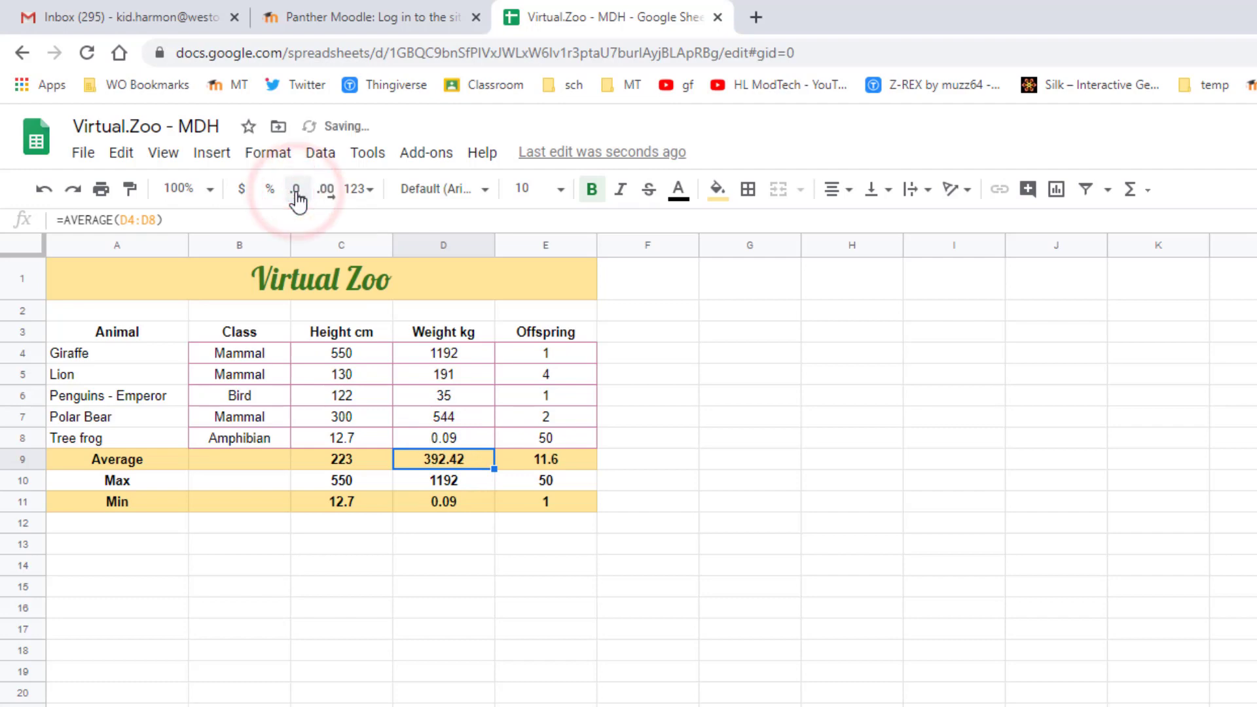
click(297, 197)
click(297, 197)
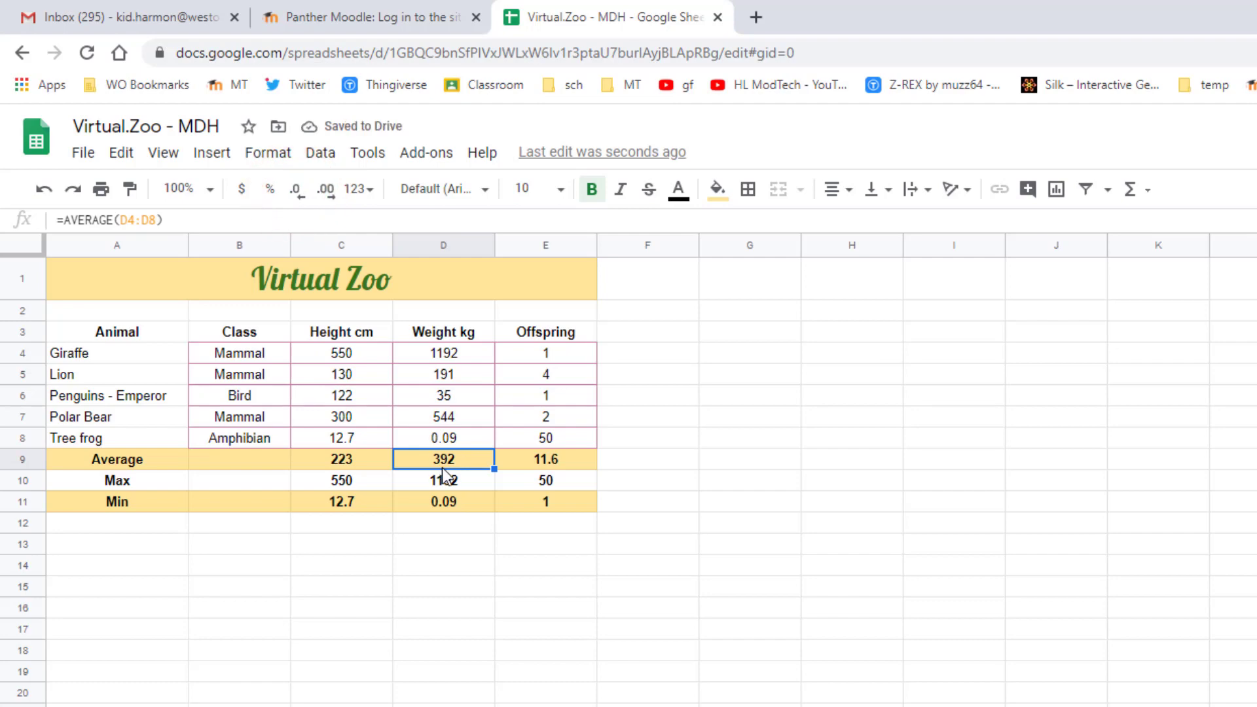
click(544, 463)
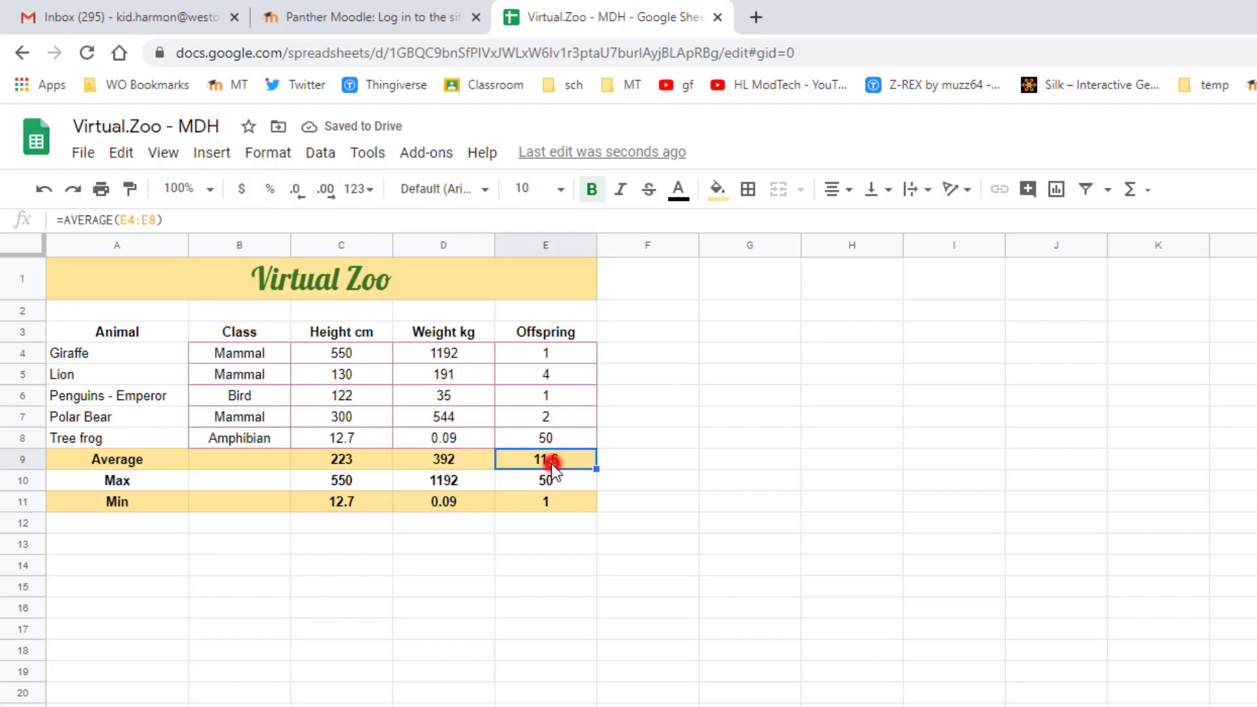
click(299, 191)
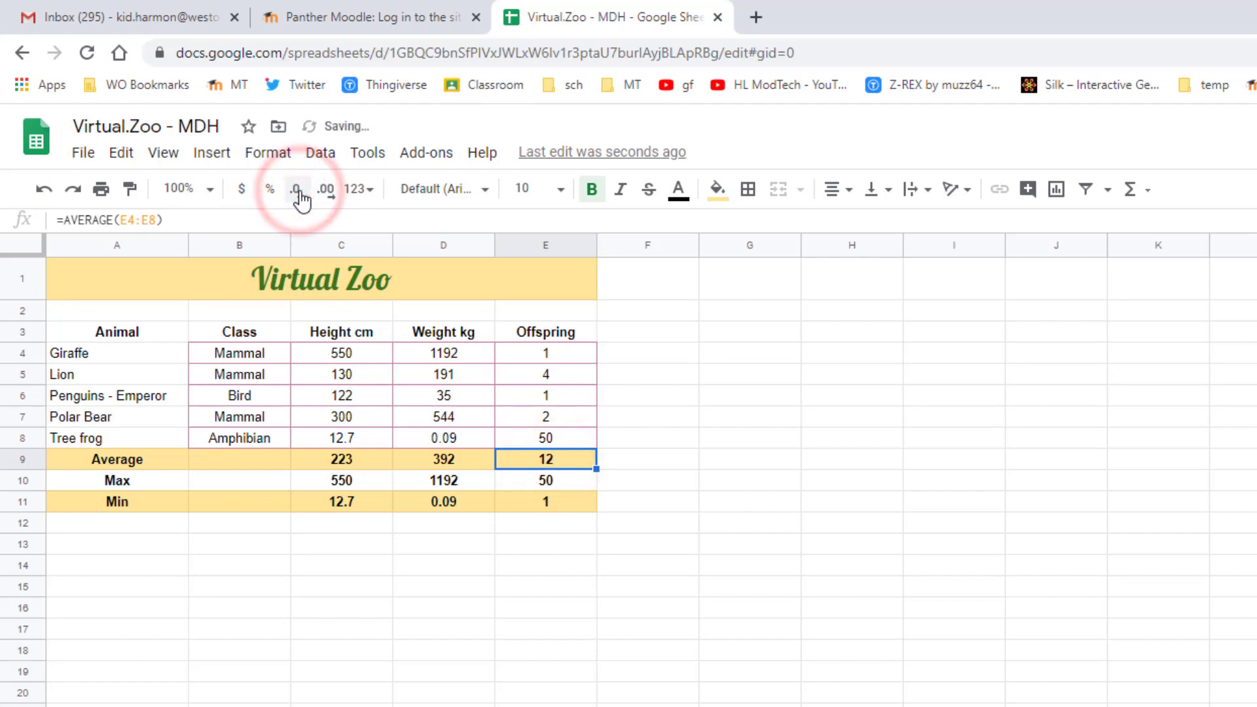
click(329, 194)
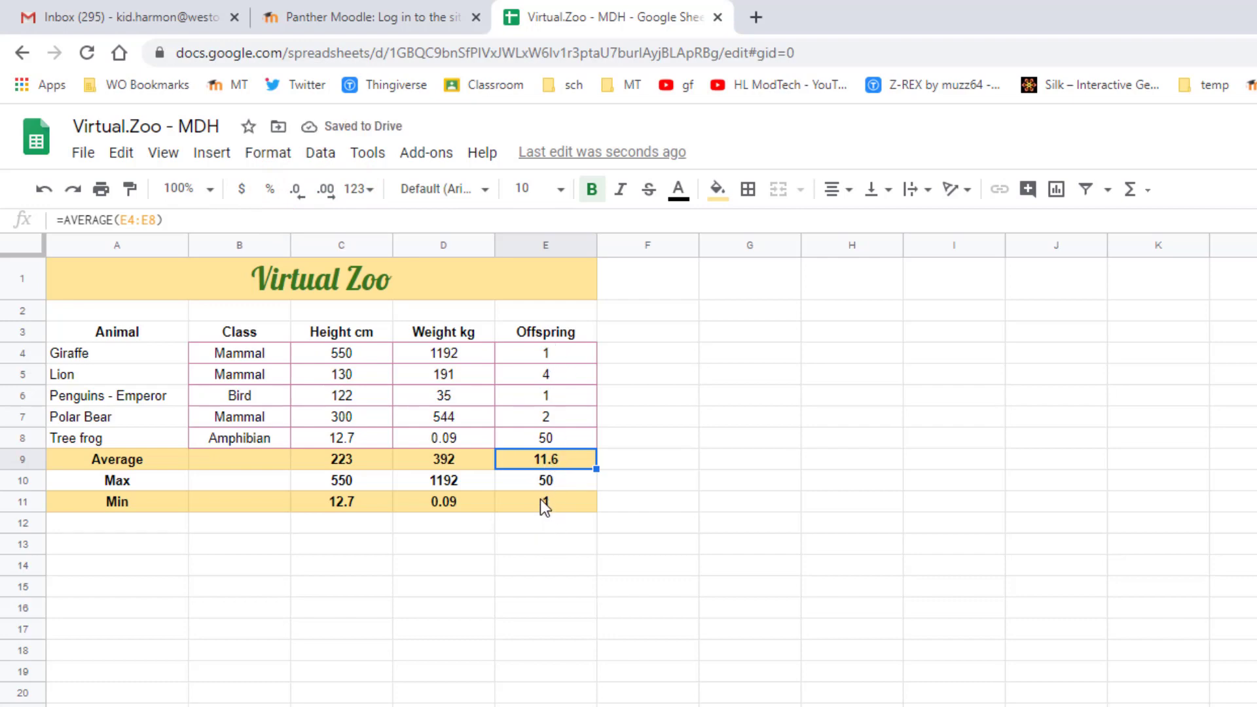
Select Animal names A3:A8 with Height cm C3:C8 and insert a column chart.
key(Down)
key(Right)
key(Right)
key(Right)
key(Right)
key(Right)
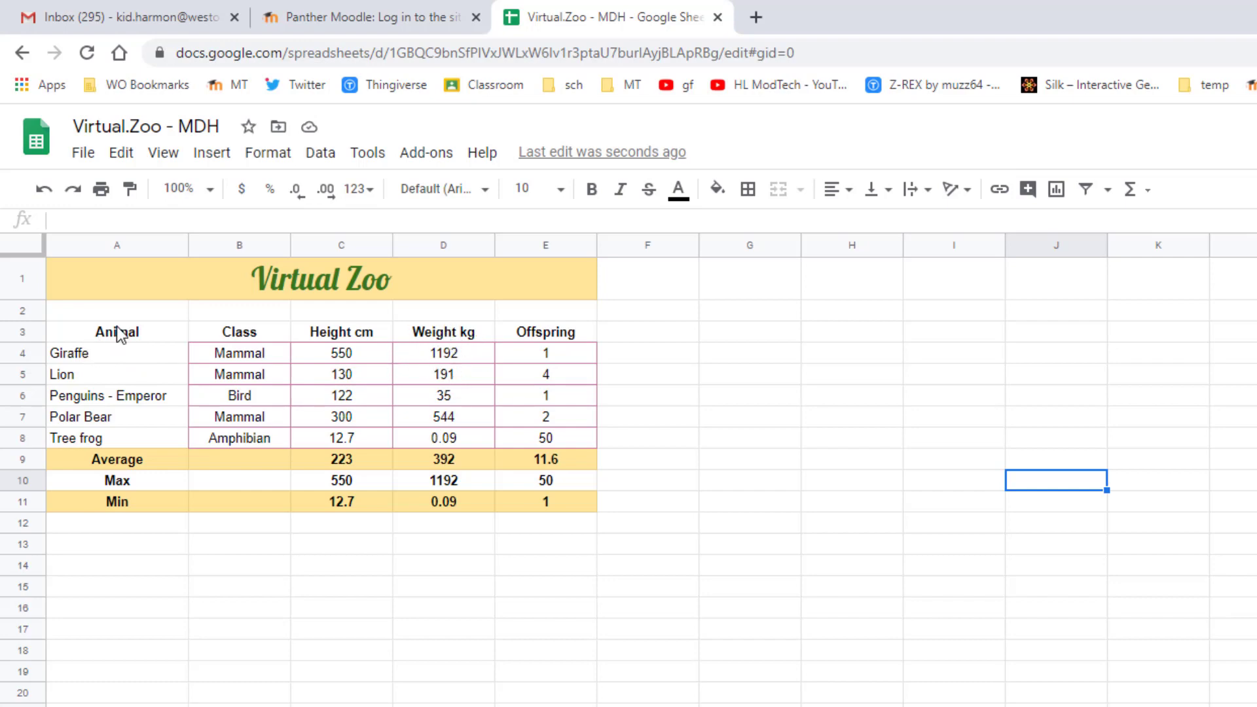
drag(119, 334, 121, 434)
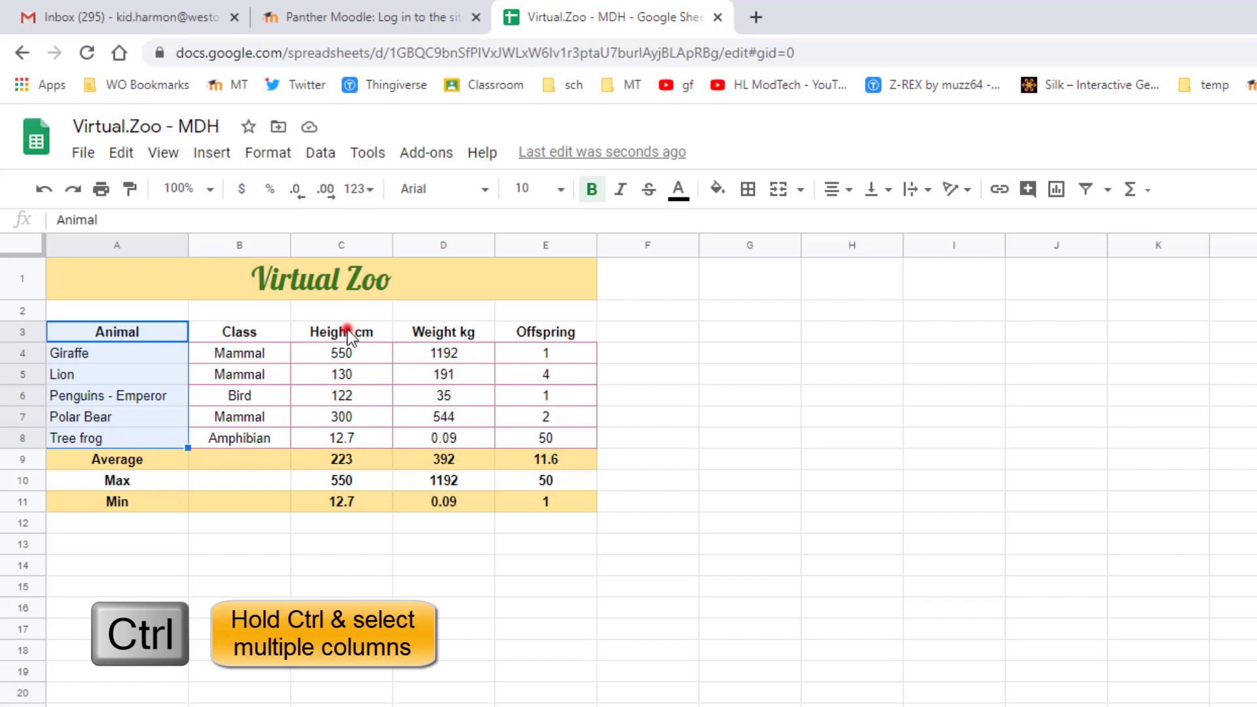
drag(347, 329, 348, 435)
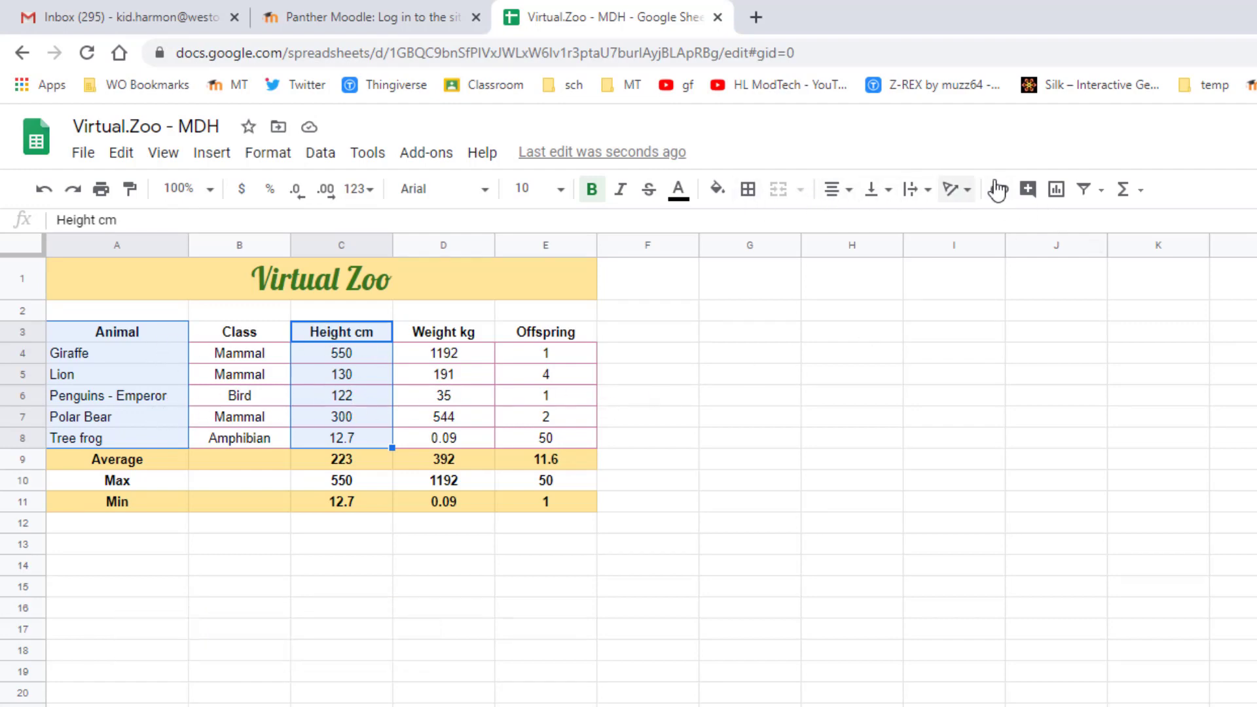
click(1057, 190)
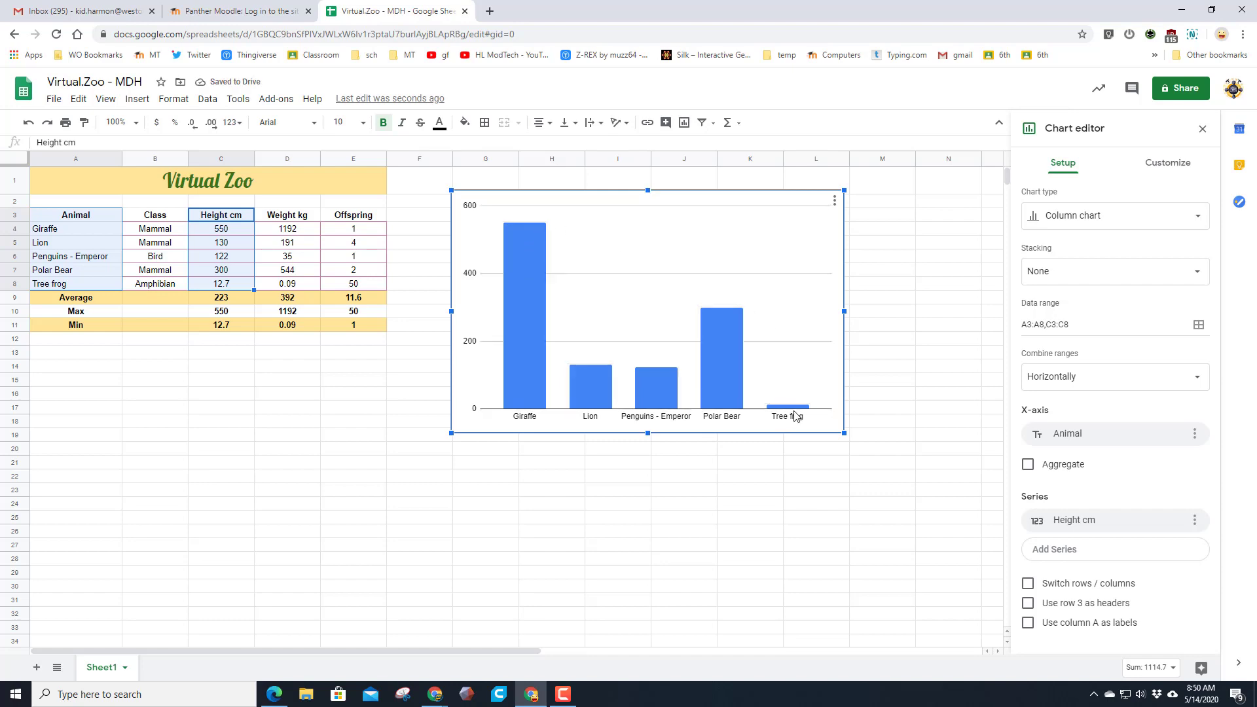
Enter 'Animal Height' as the chart title under Customize > Chart & axis titles.
click(1168, 163)
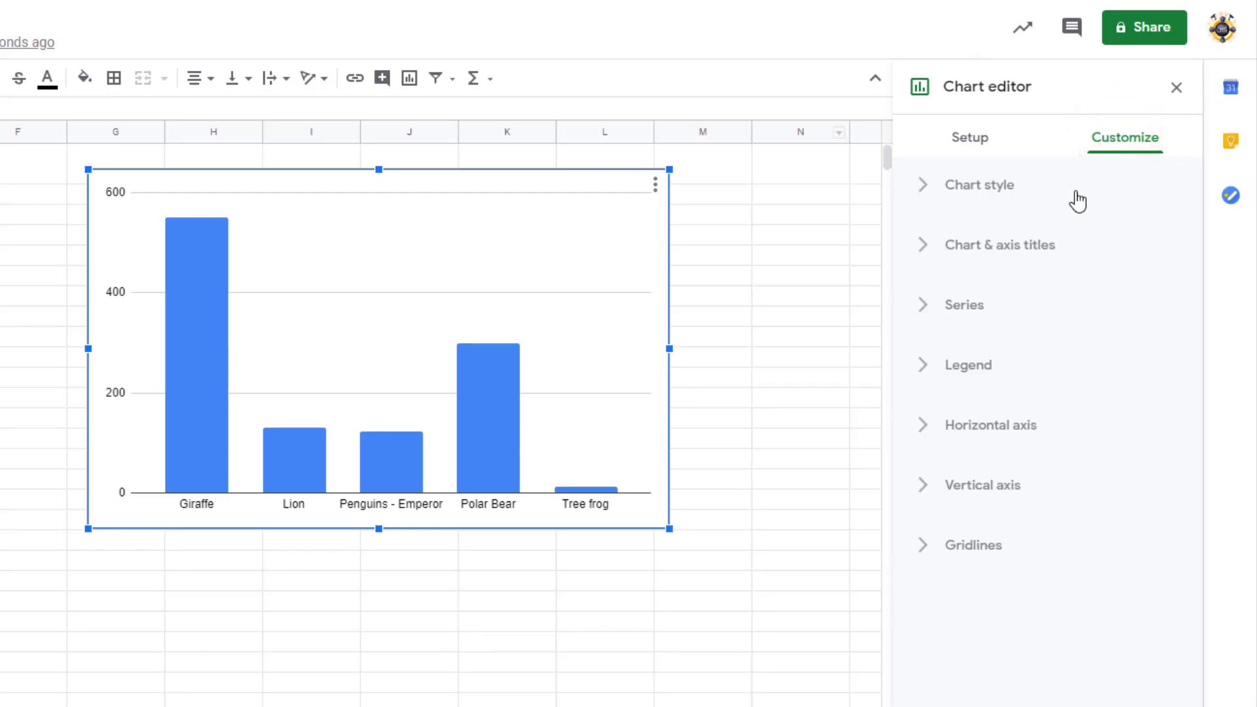
click(1013, 247)
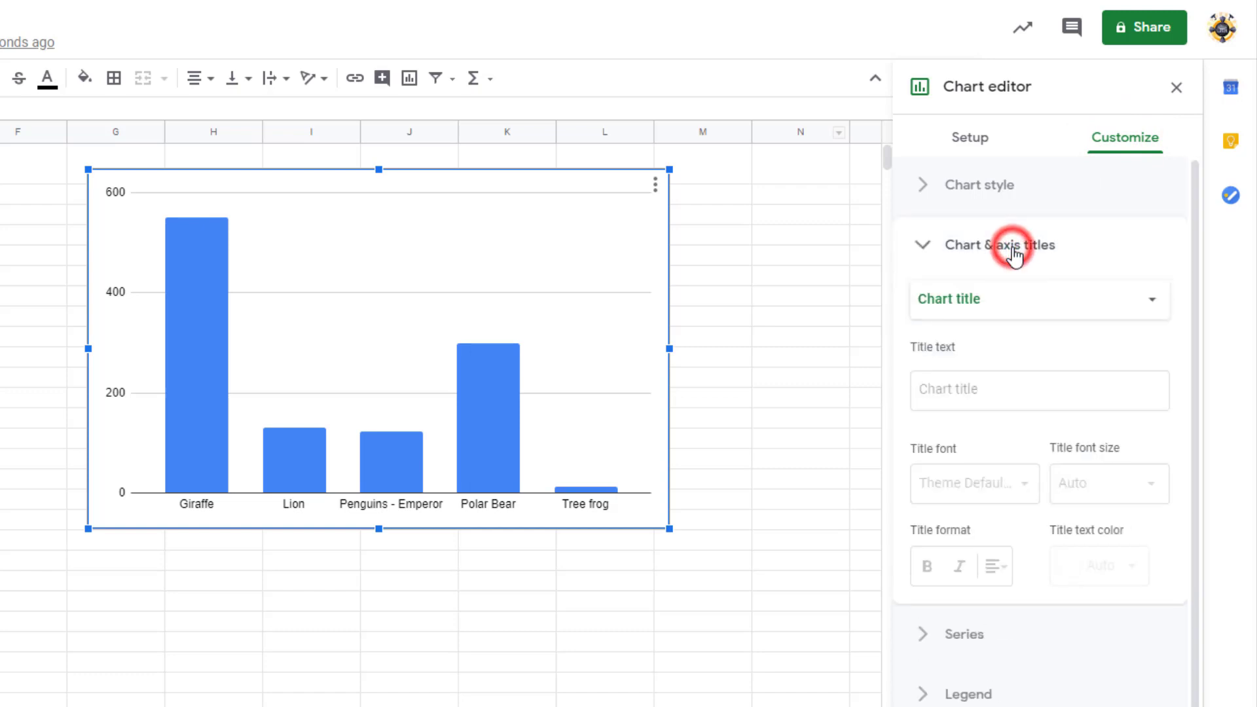
click(950, 391)
text(Anim)
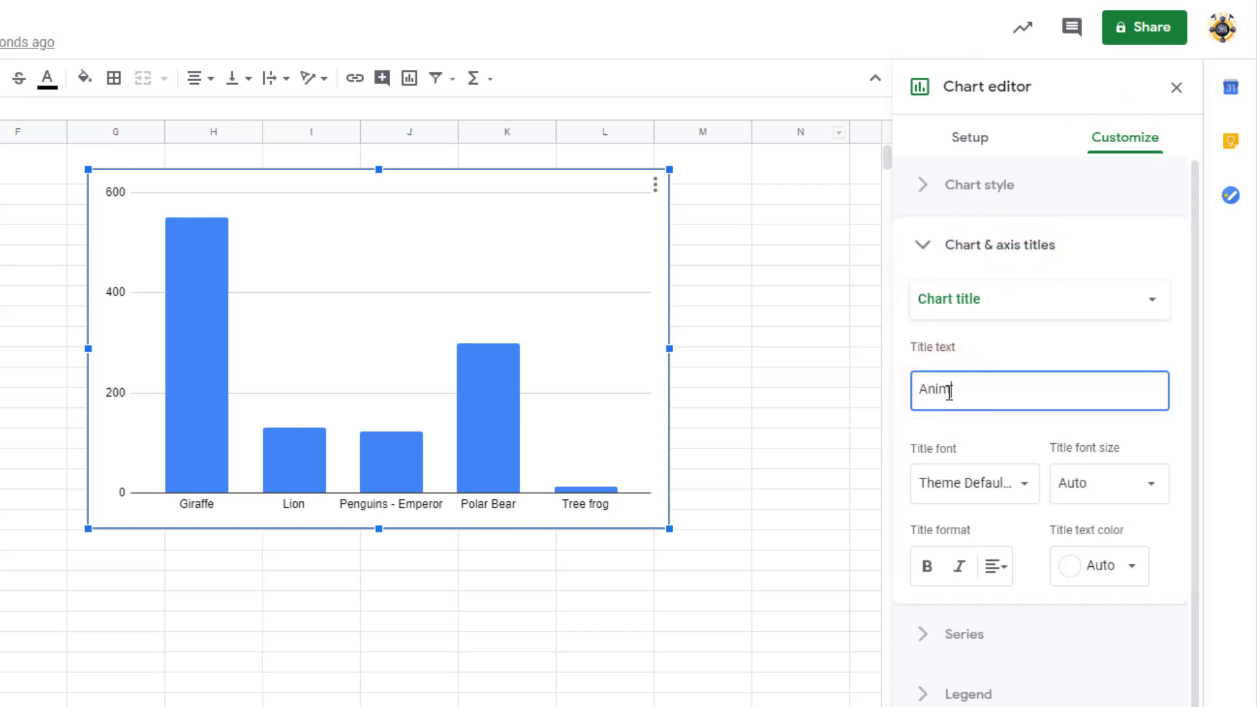
text(al Height)
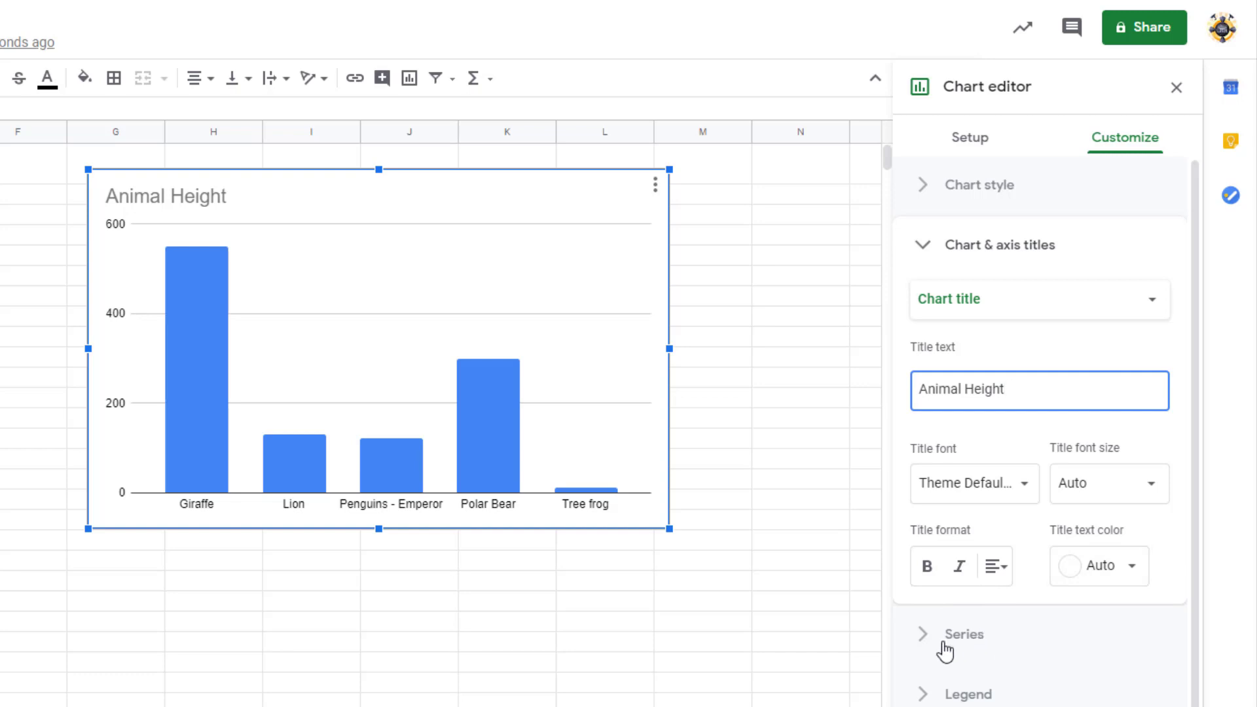
Colour the Height cm series light green 1 and turn on data labels for its bars.
click(920, 635)
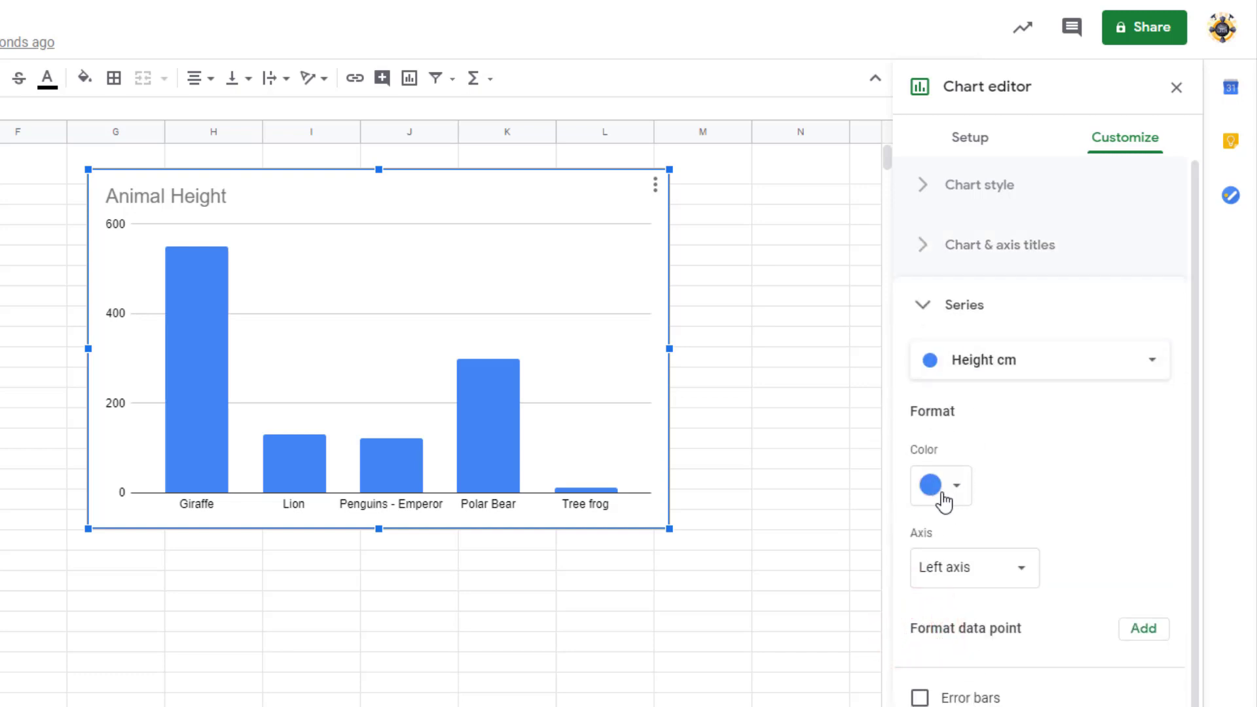
click(943, 493)
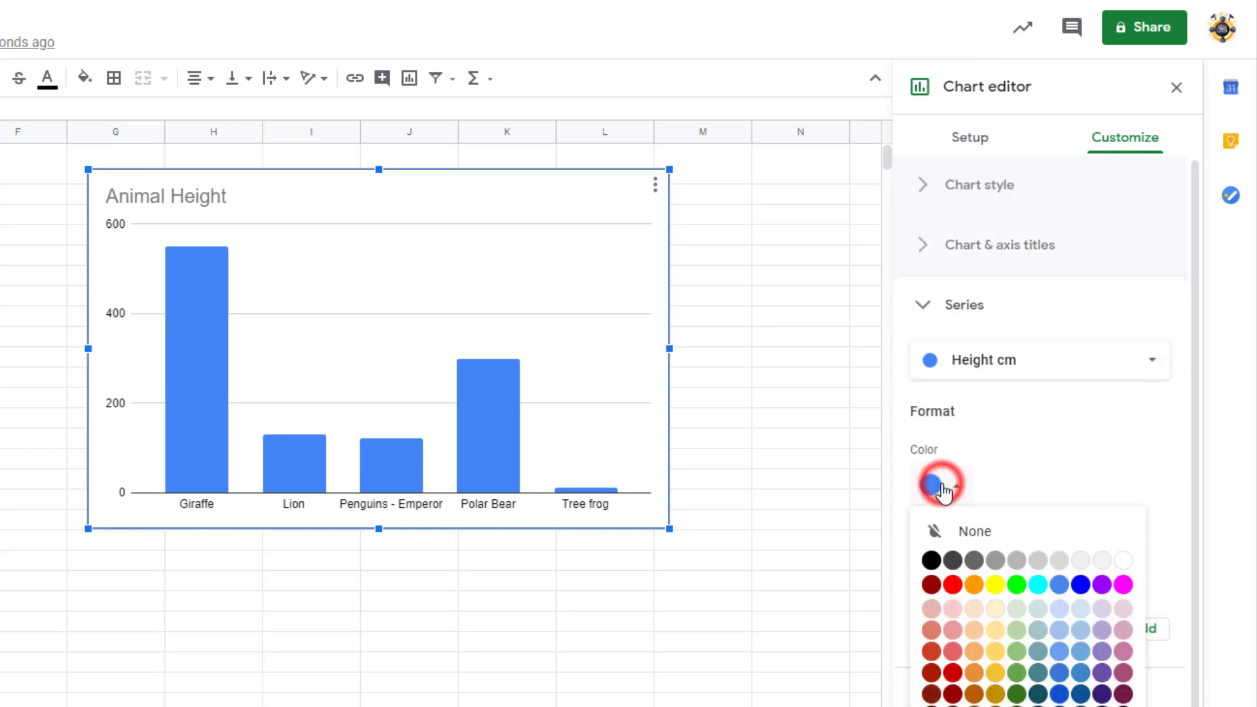
click(1022, 657)
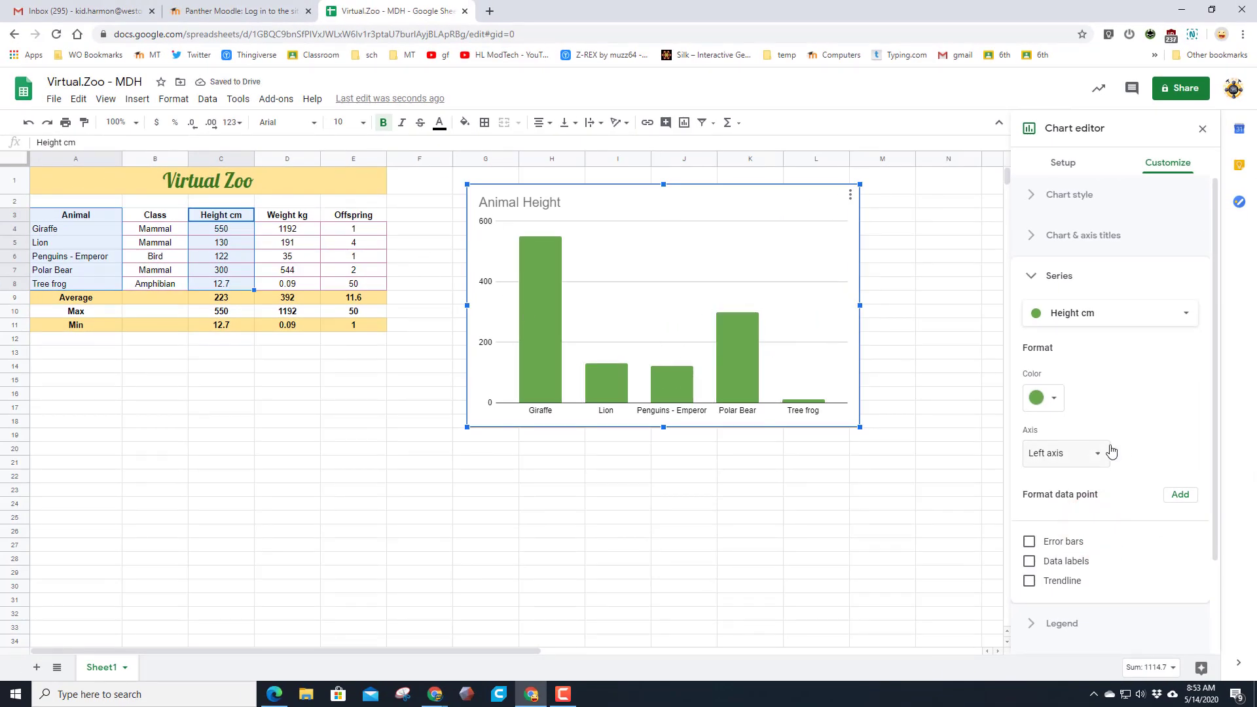
scroll(1114, 439, down, 2)
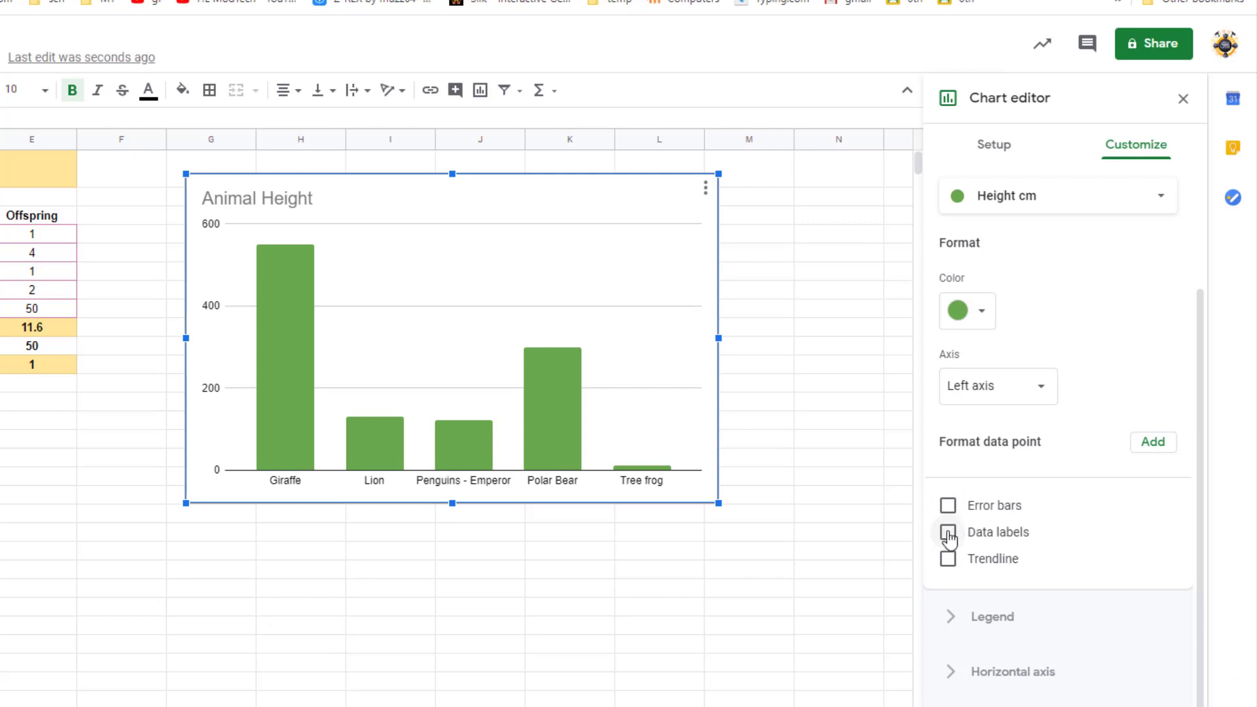
click(948, 533)
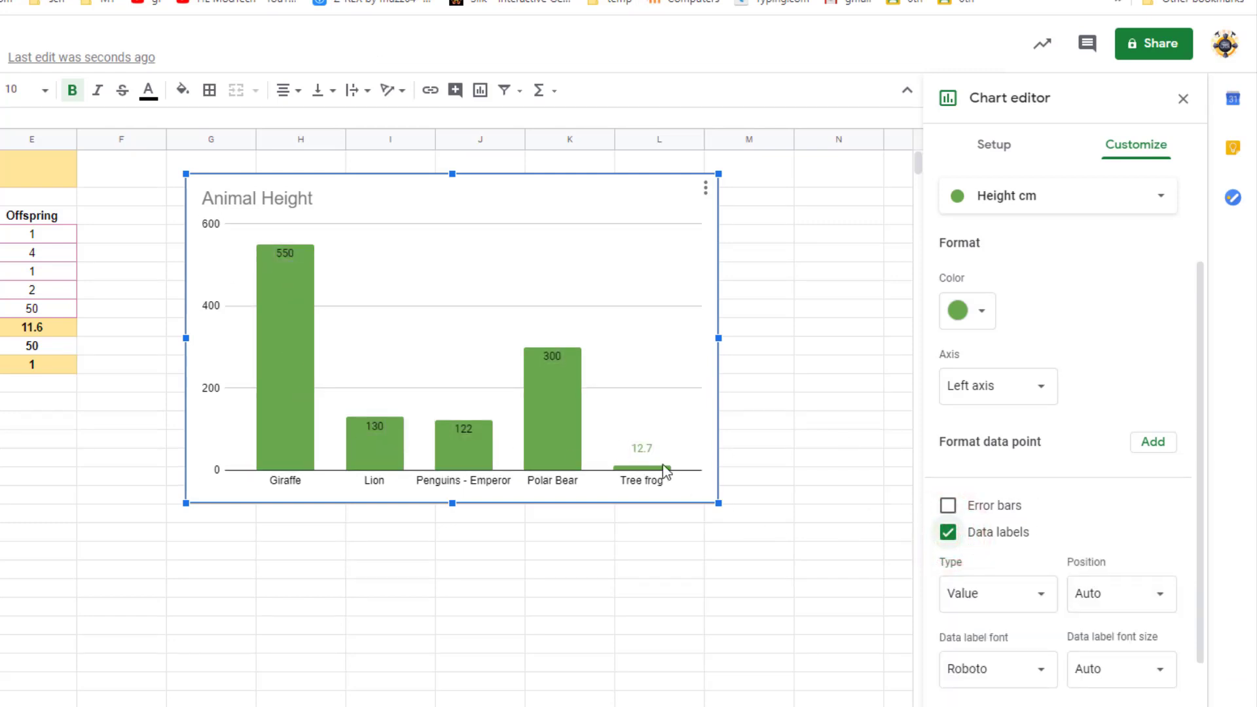
scroll(1066, 508, down, 3)
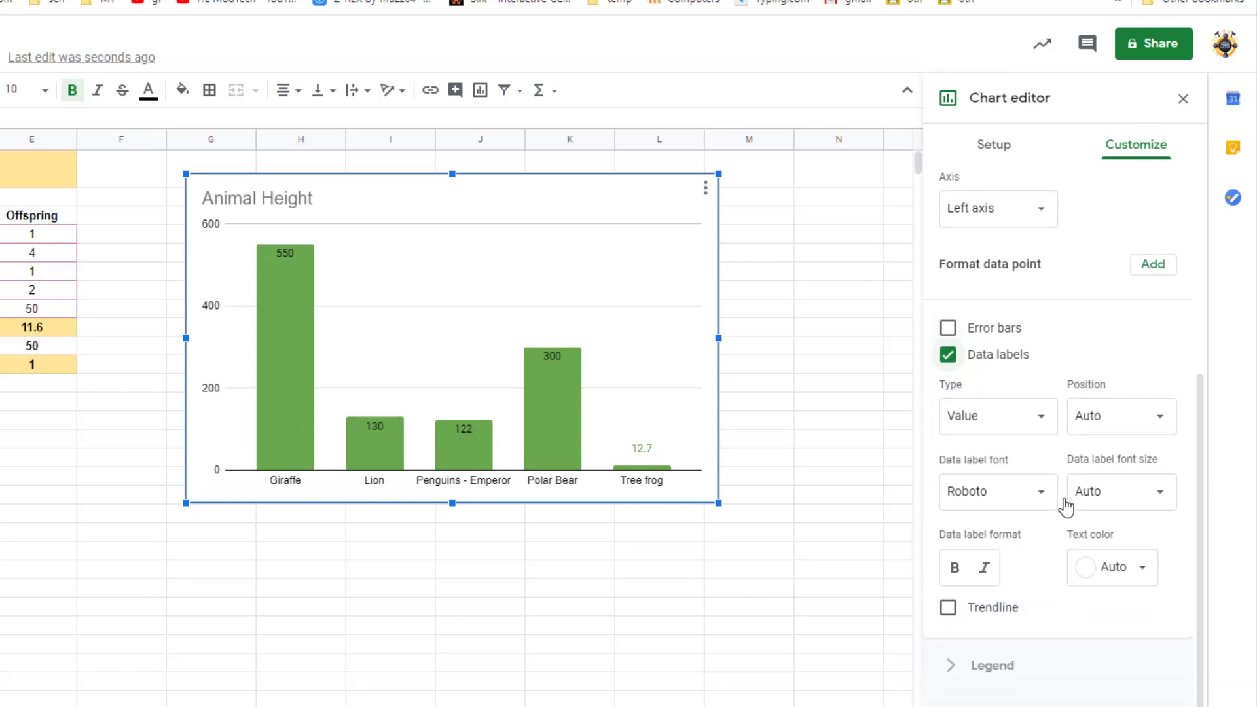
click(989, 666)
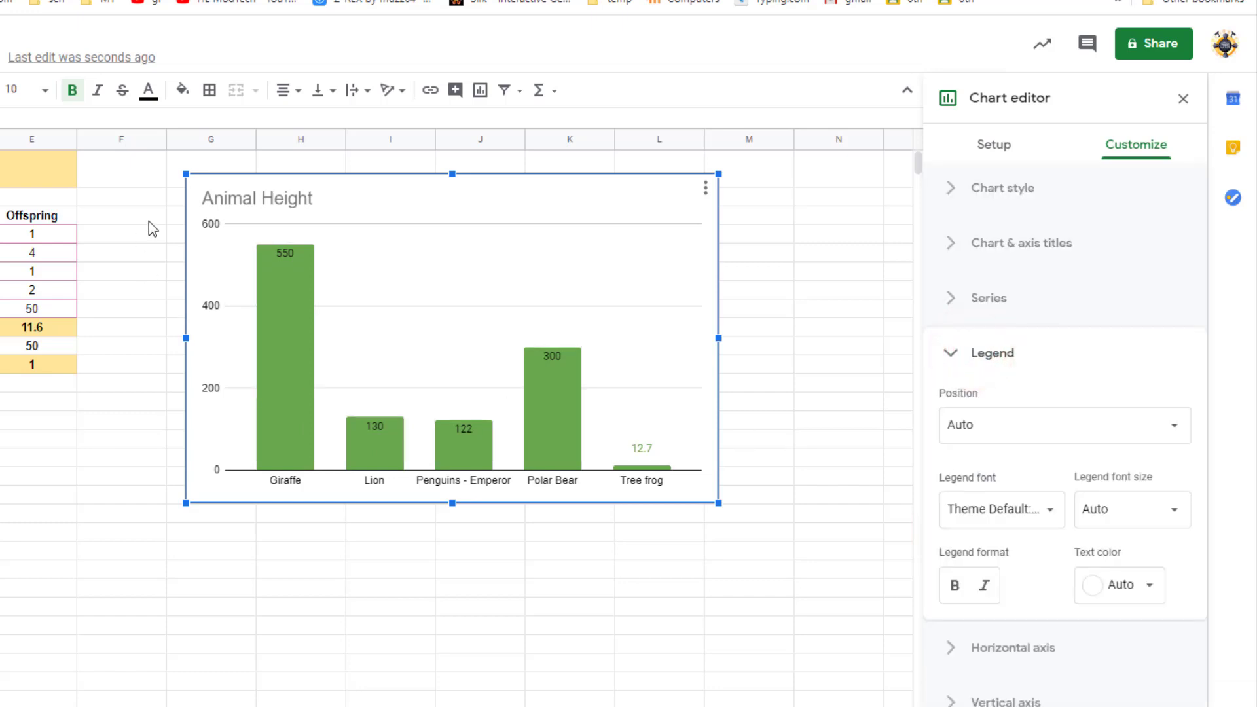
Set the legend position to Top, after briefly trying None and Left.
click(1002, 434)
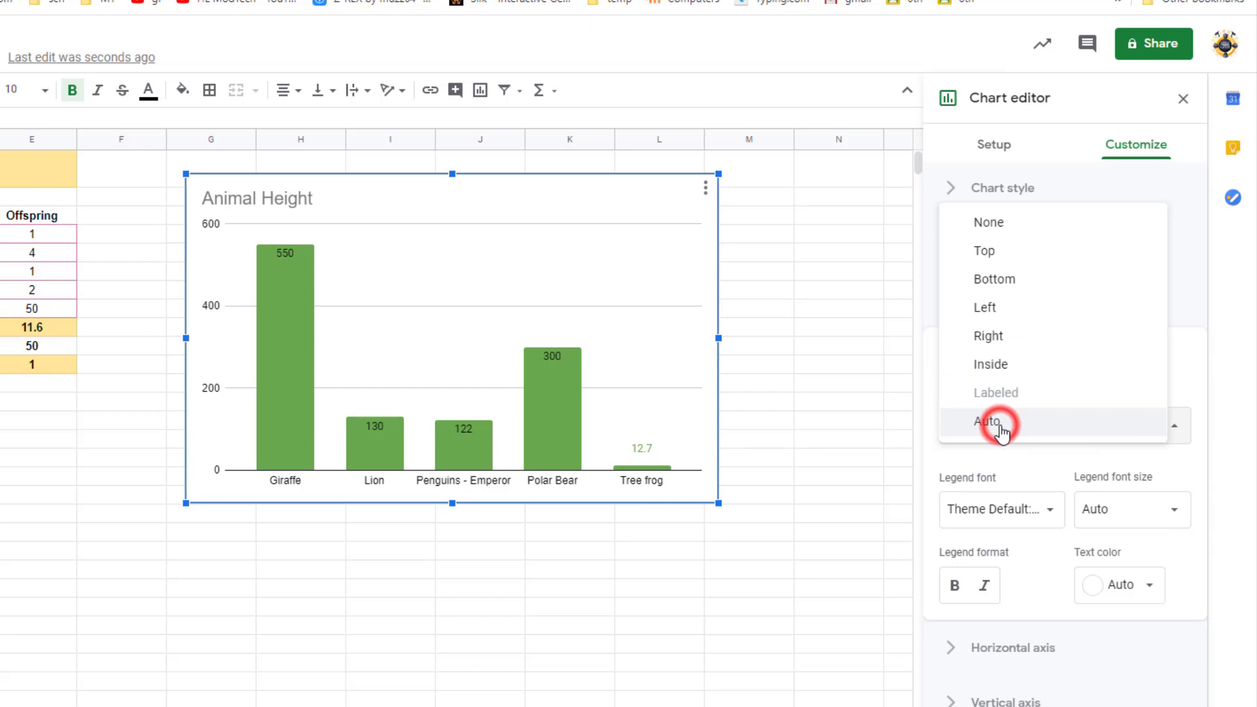
click(993, 252)
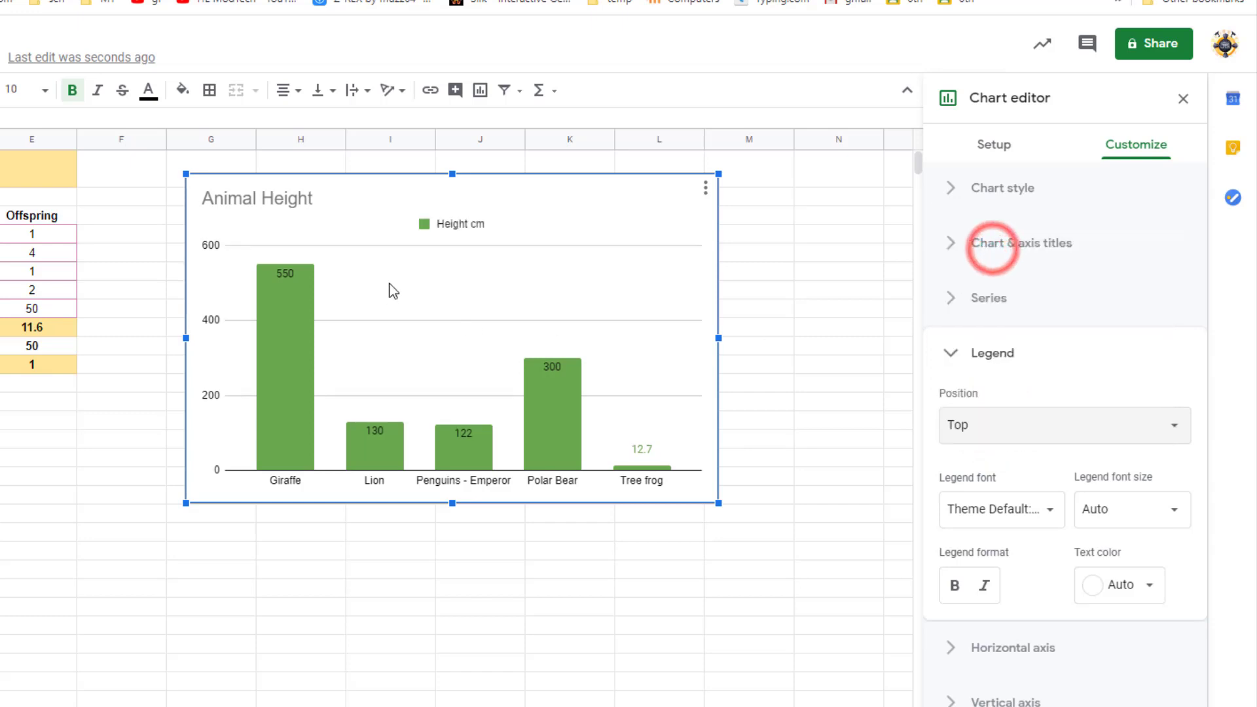
click(1001, 434)
click(991, 387)
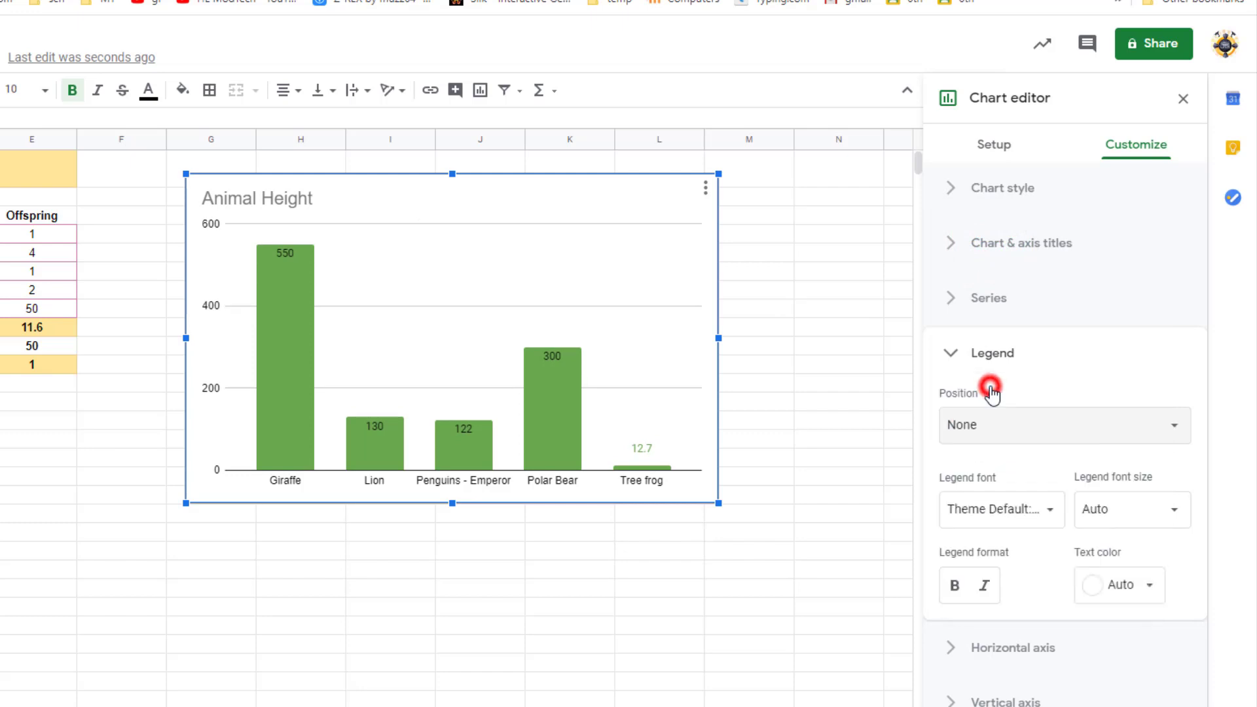
click(969, 423)
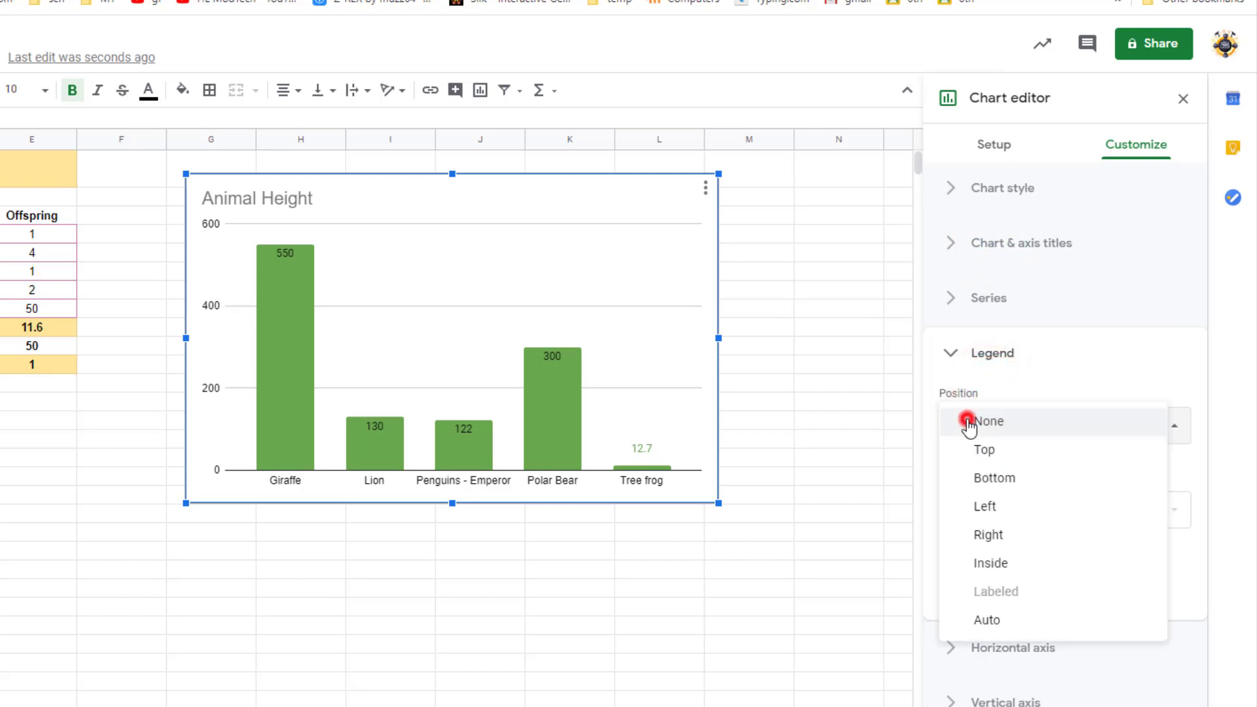
click(988, 504)
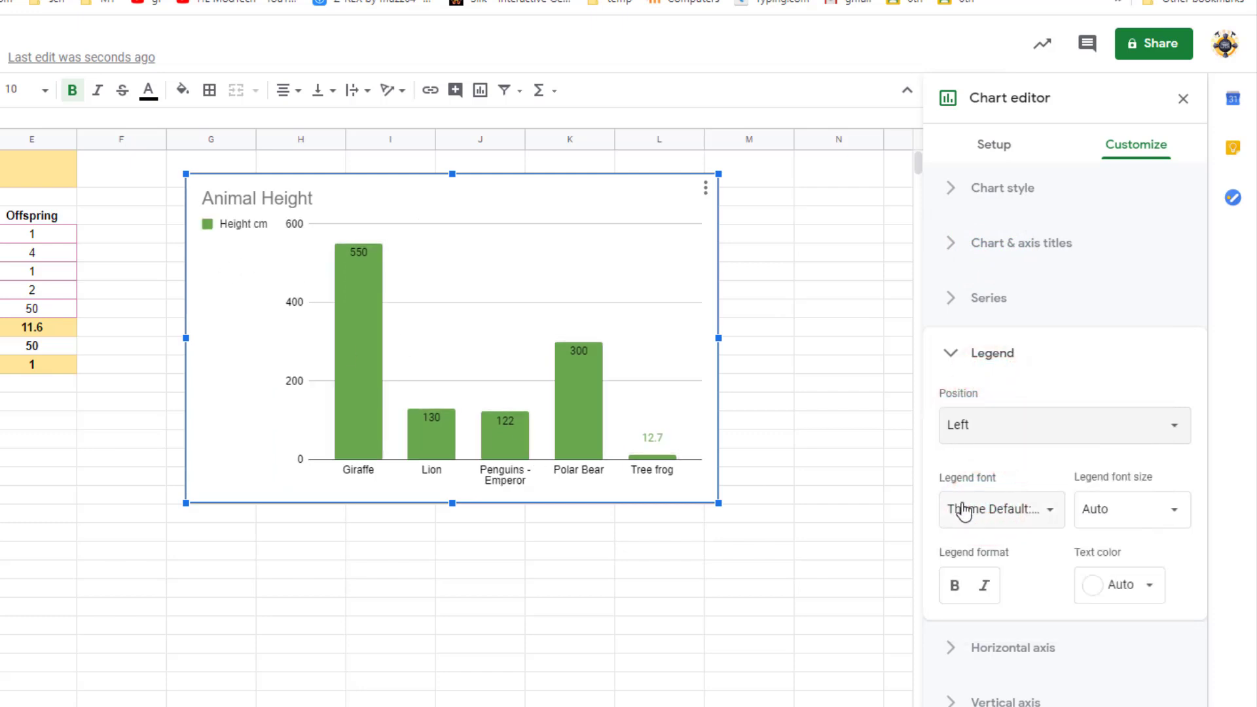
click(969, 509)
click(996, 451)
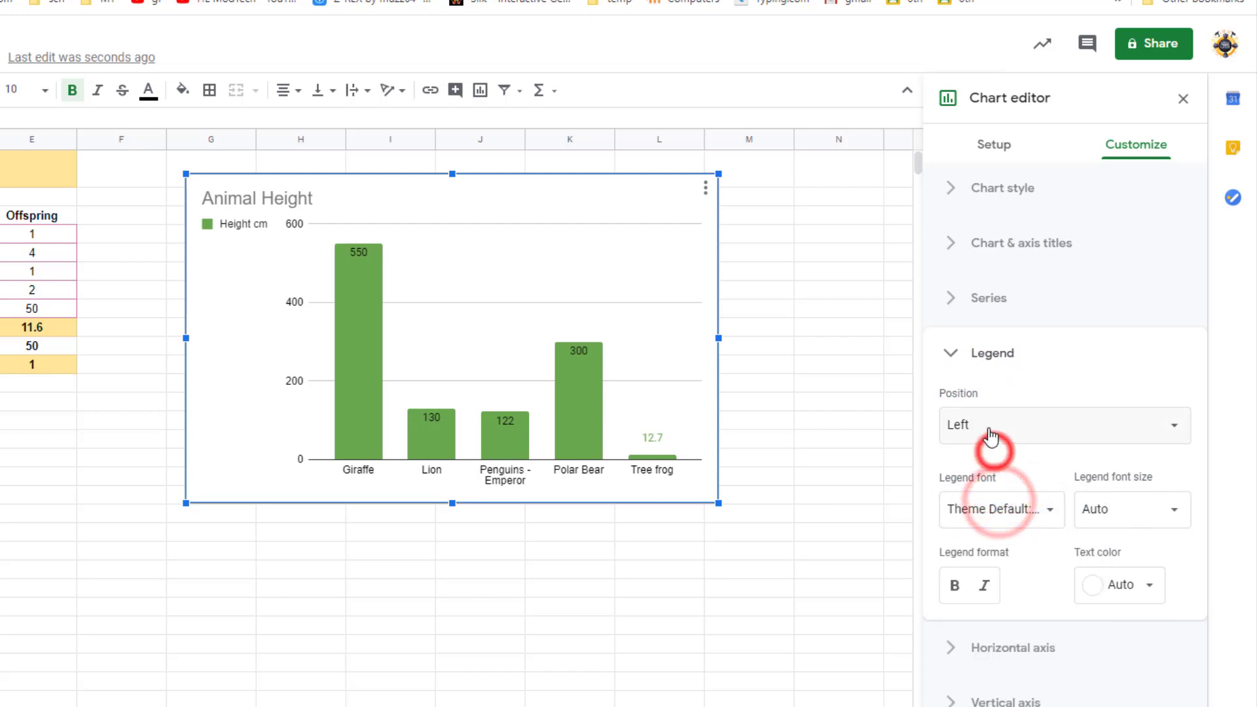
click(991, 434)
click(959, 362)
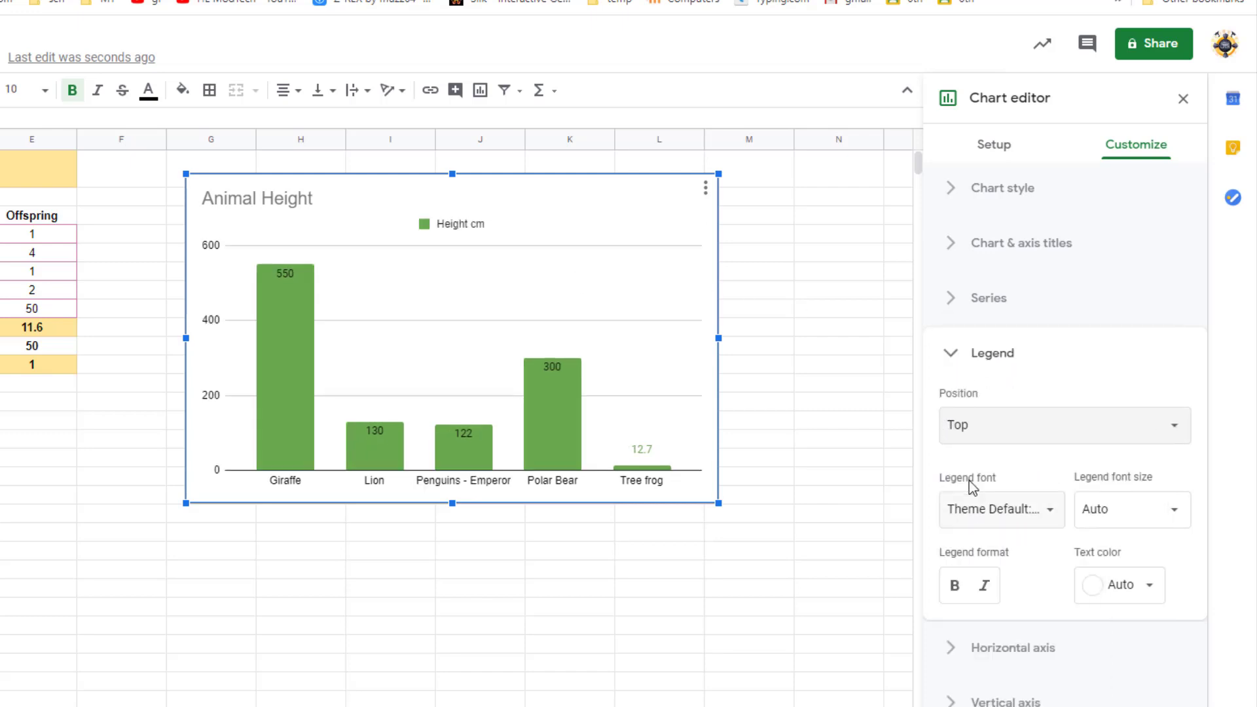
click(950, 353)
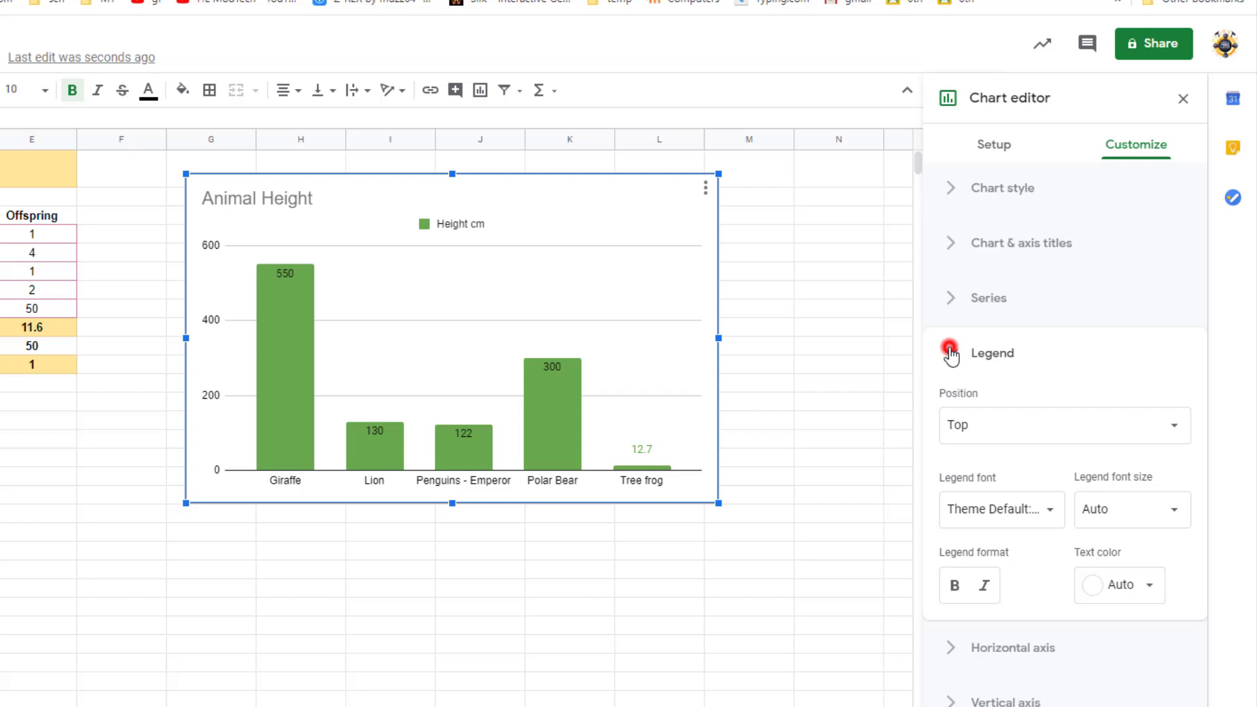
Slant the horizontal axis animal labels at 30°.
click(951, 407)
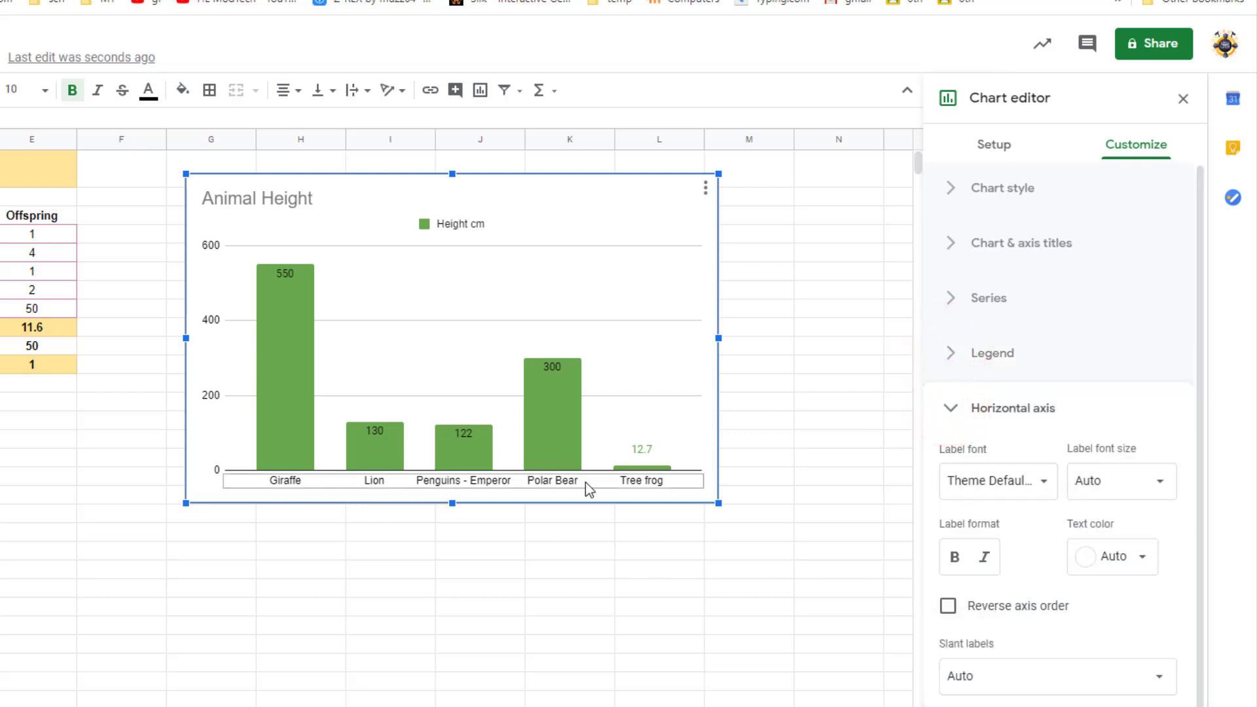
click(968, 676)
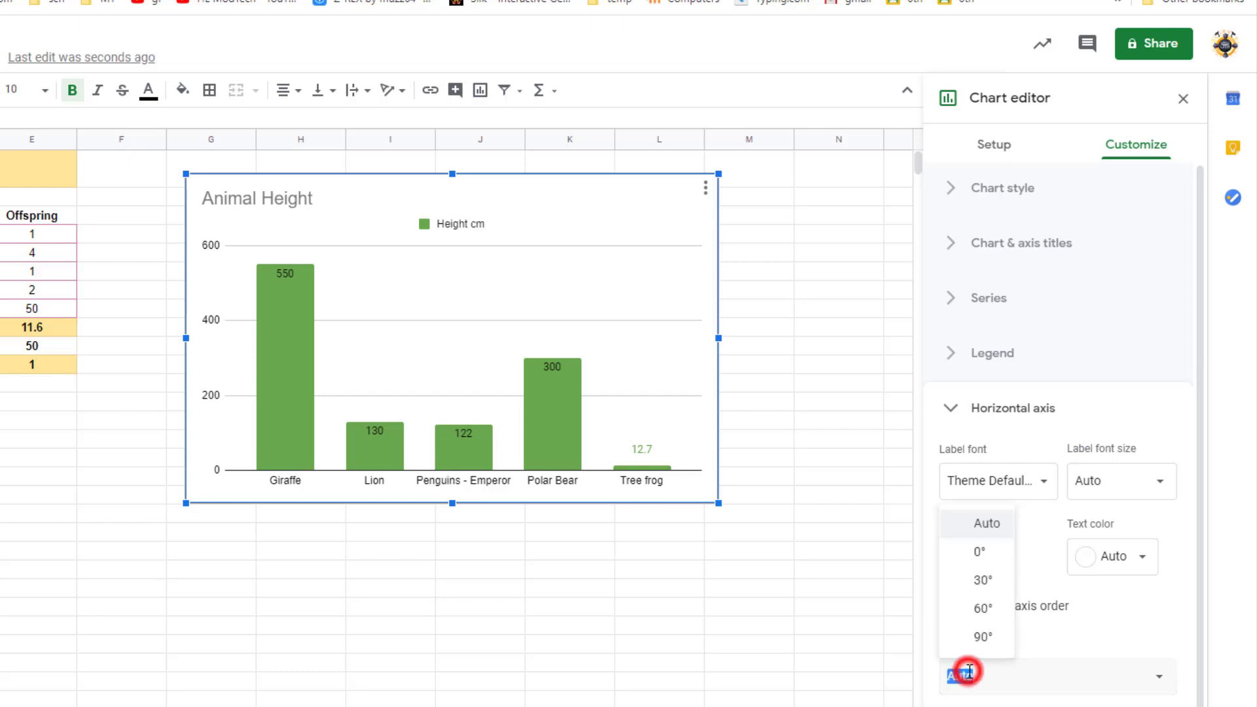
click(984, 581)
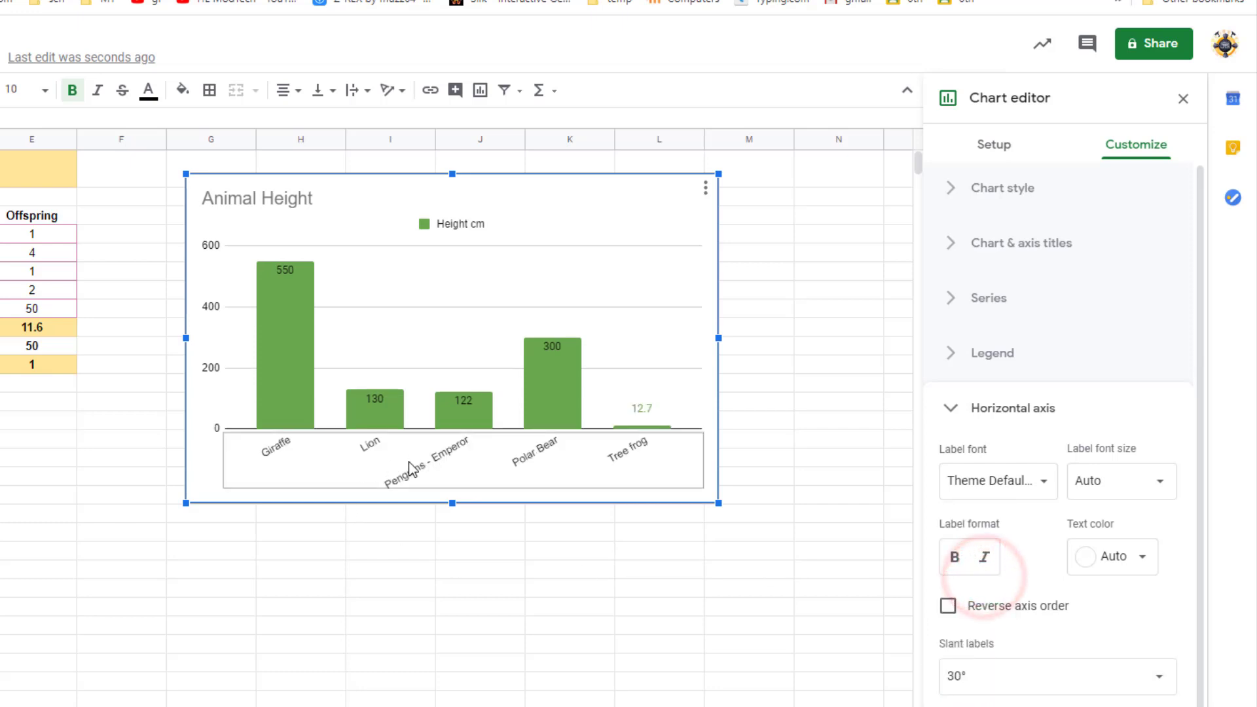
scroll(983, 649, down, 1)
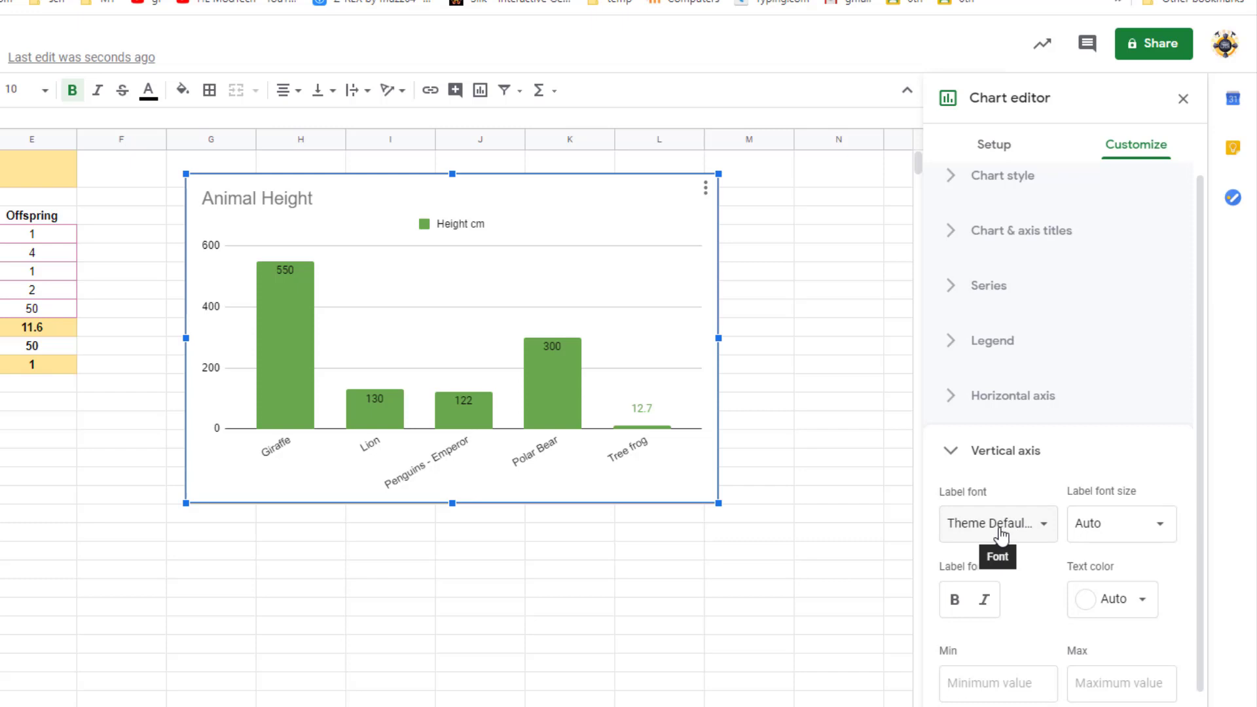
Review the vertical axis and gridline settings, then deselect the chart to close the editor.
click(1026, 524)
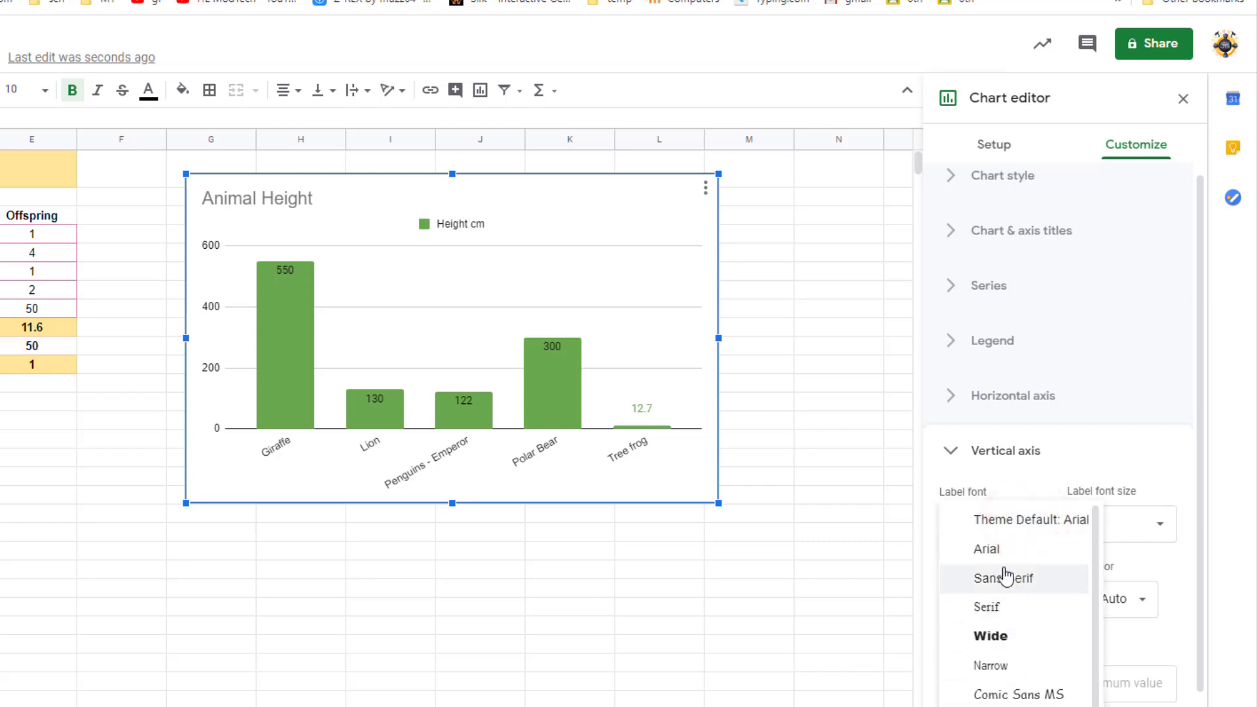
click(1083, 361)
click(1084, 435)
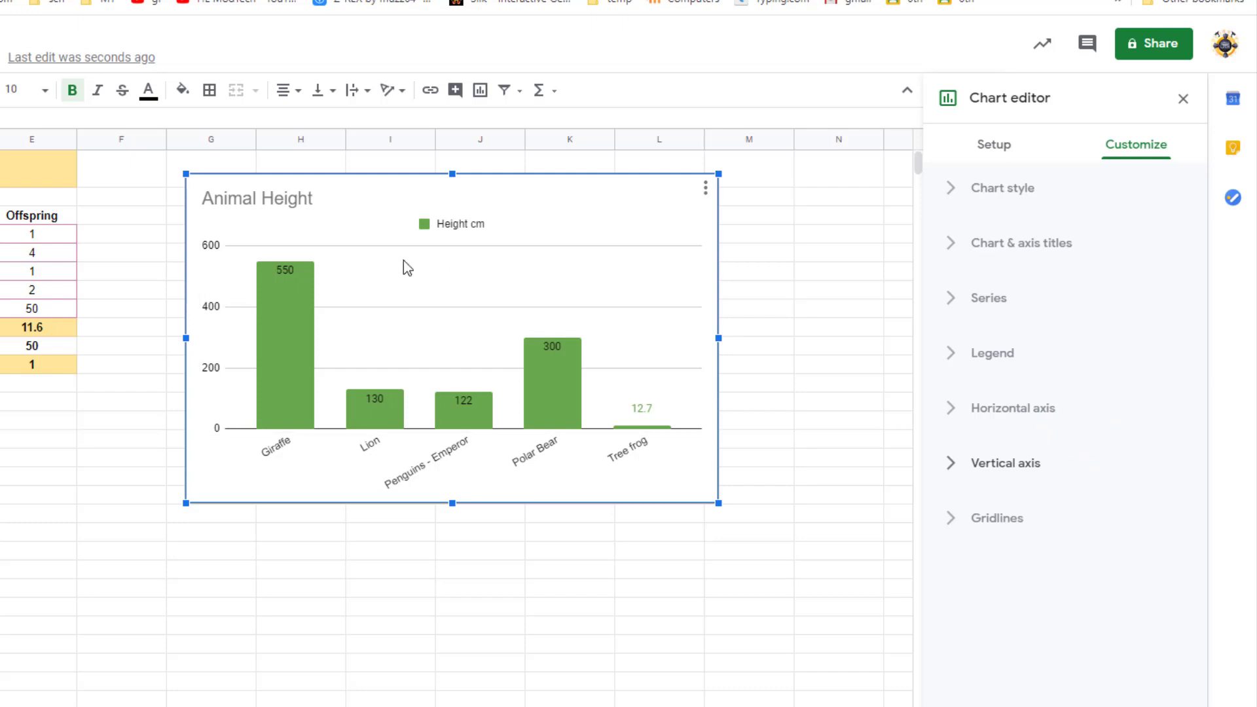
click(975, 522)
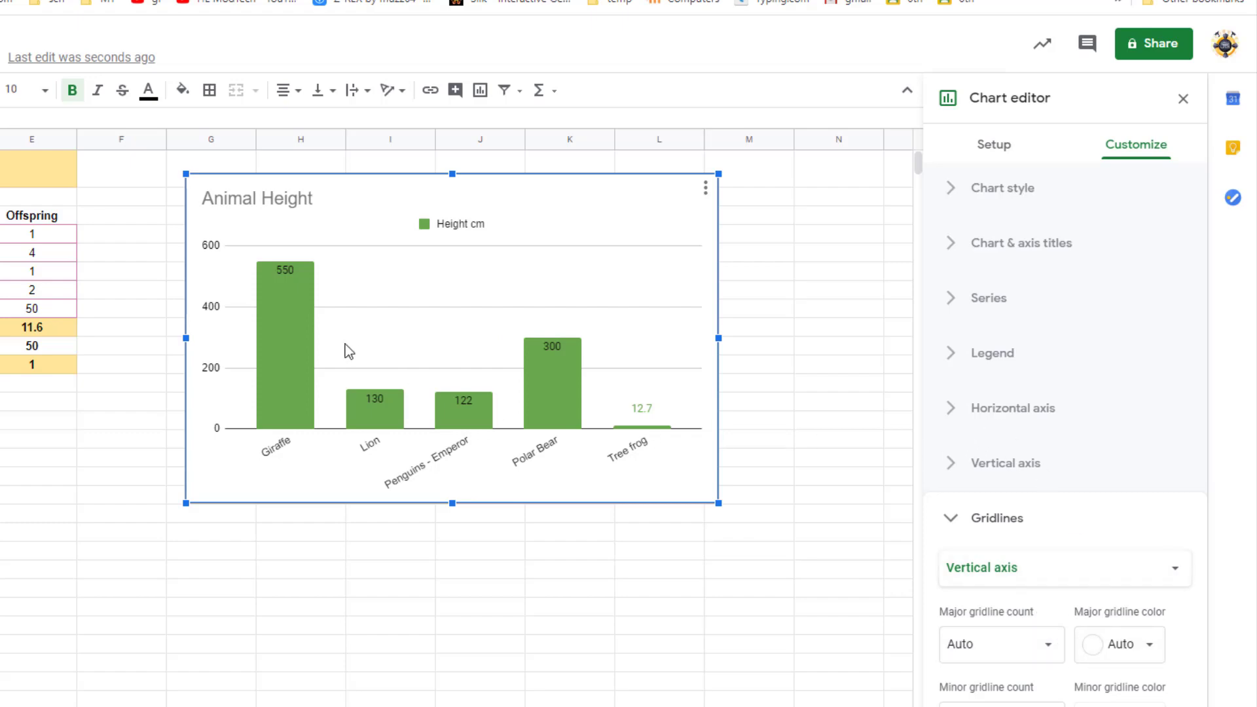
click(794, 427)
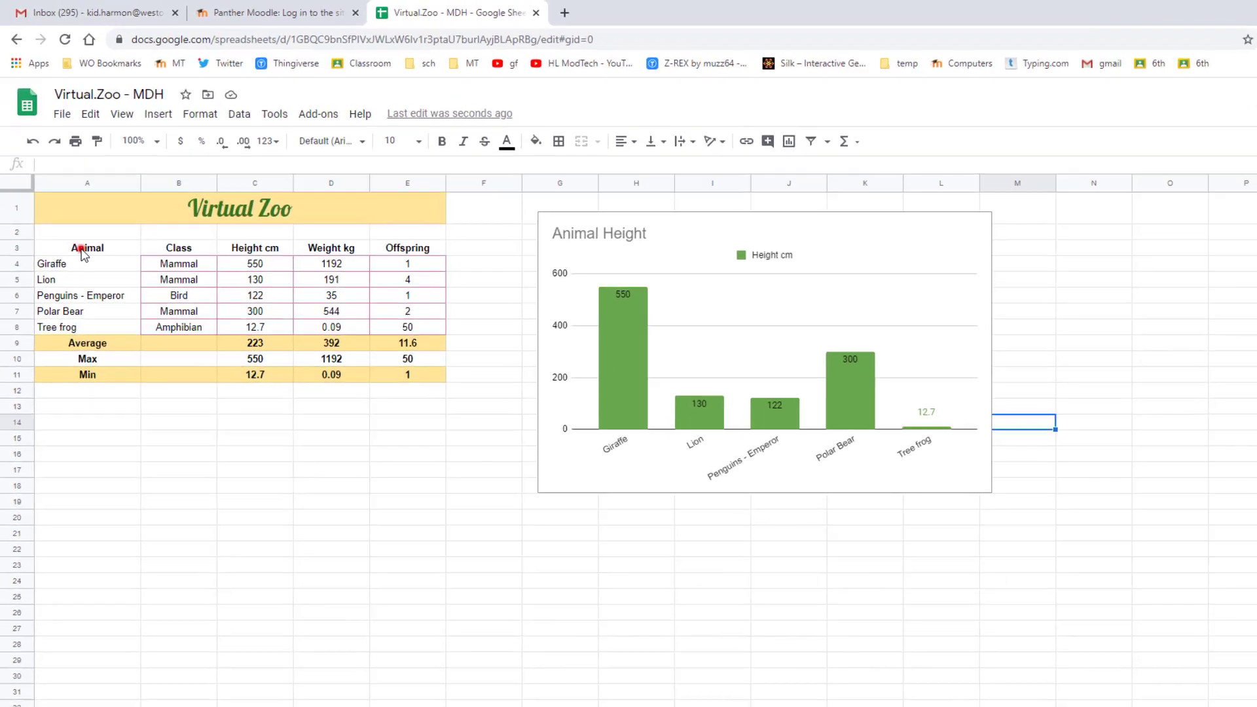
Chart A3:A8 with Weight kg D3:D8 as a column chart and move it below the table.
drag(82, 254, 76, 327)
drag(123, 525, 123, 526)
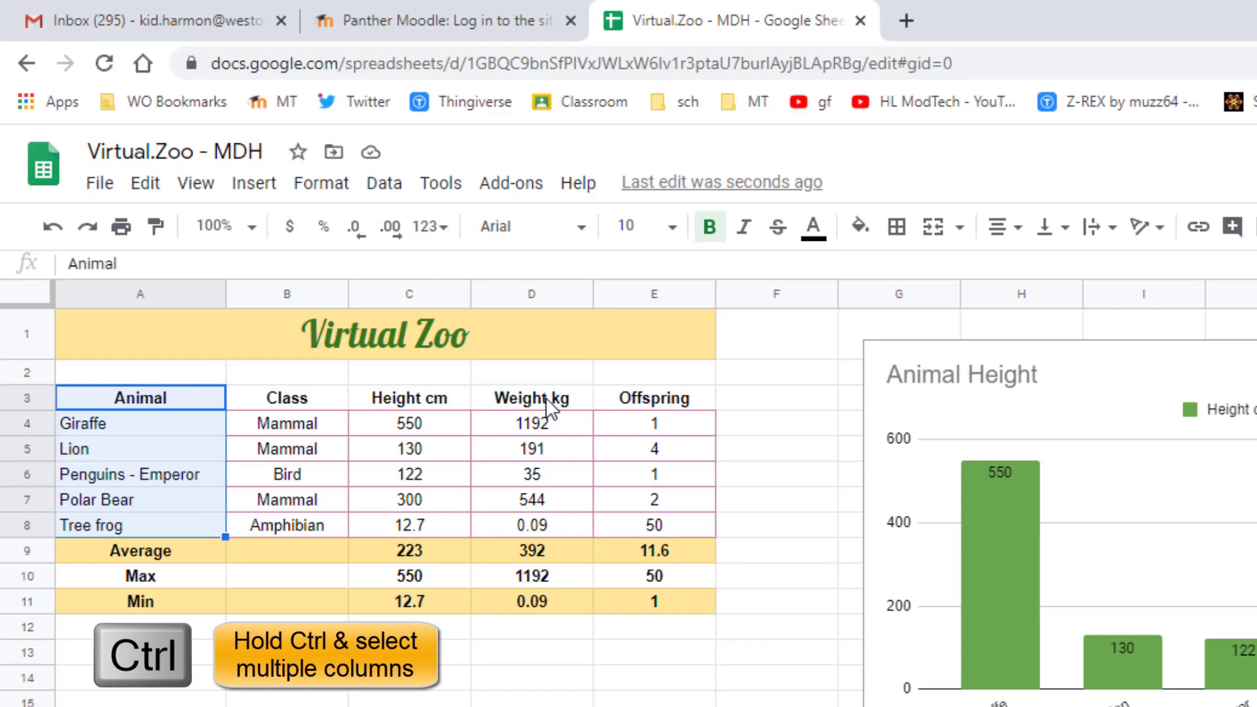
drag(549, 408, 545, 524)
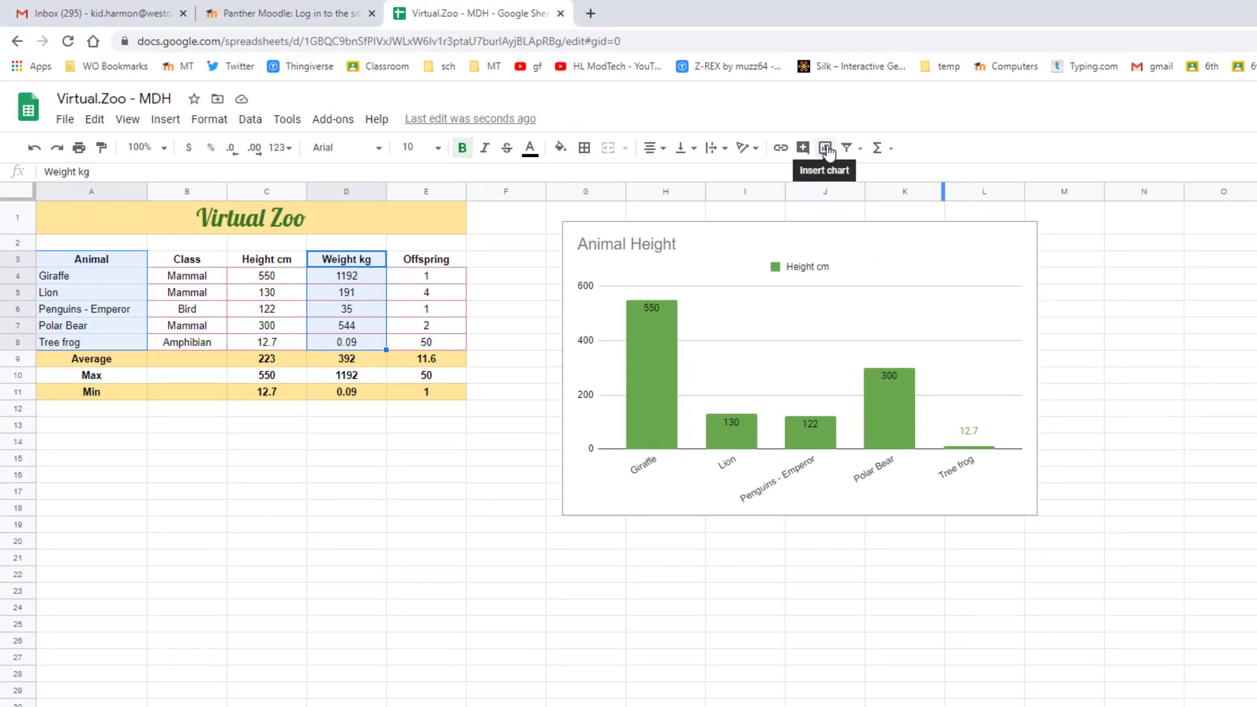
click(827, 150)
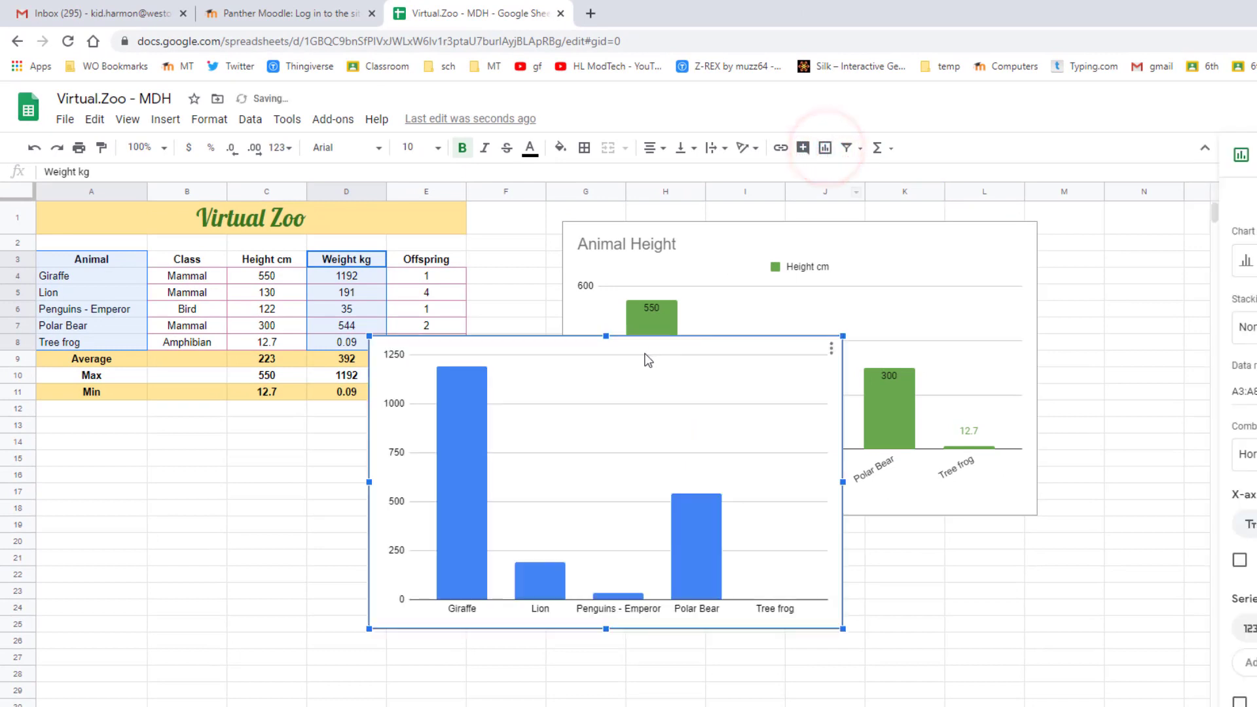
drag(635, 372, 296, 491)
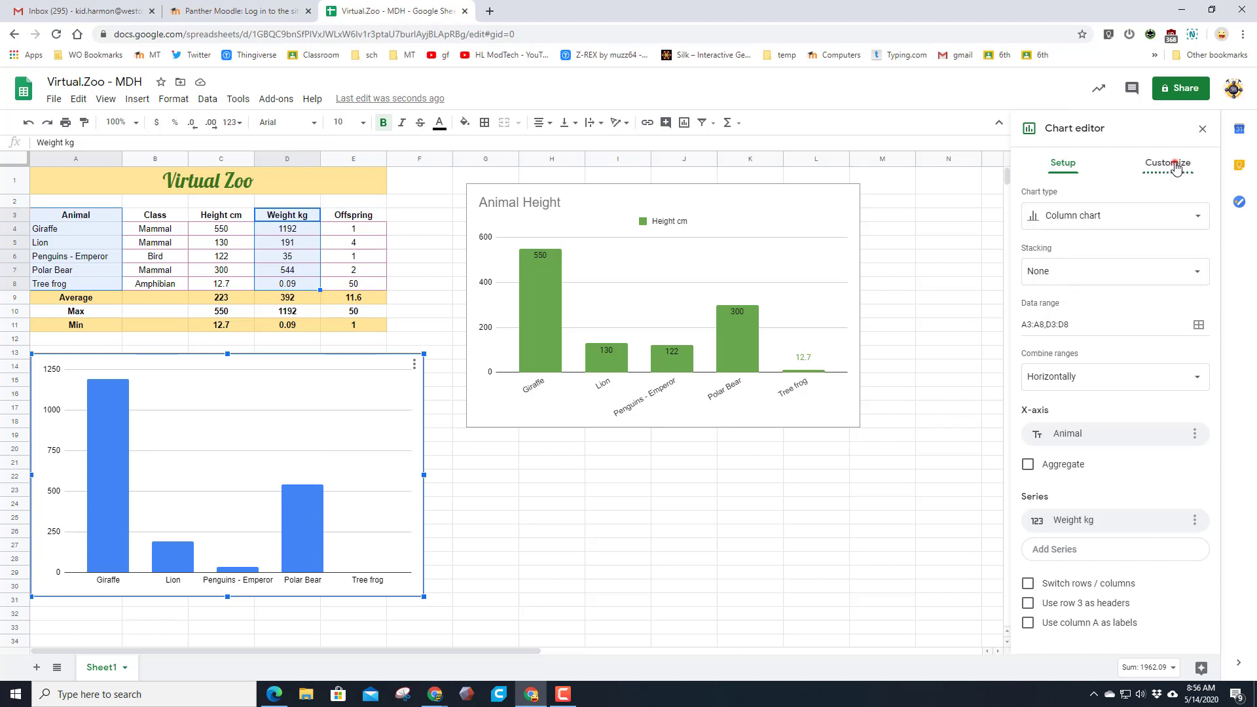
Title the weight chart 'Animal Weight'.
click(1177, 168)
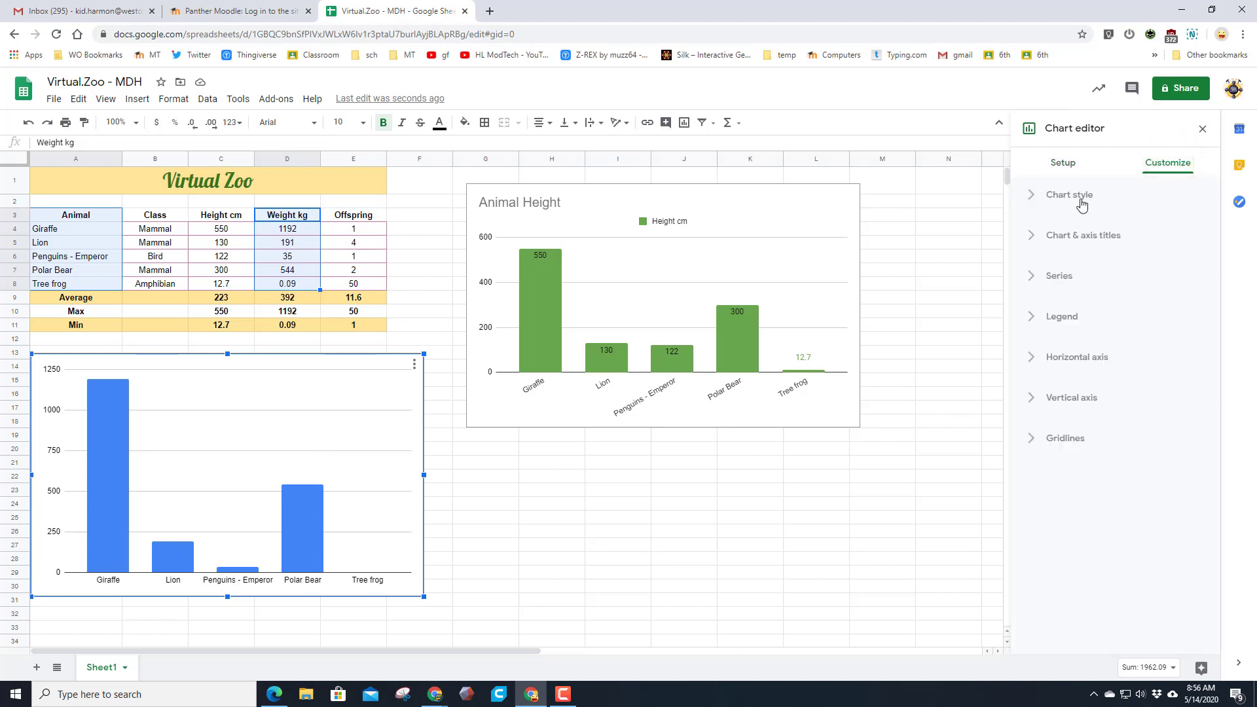
click(1088, 245)
click(1053, 330)
text(Animal Weight)
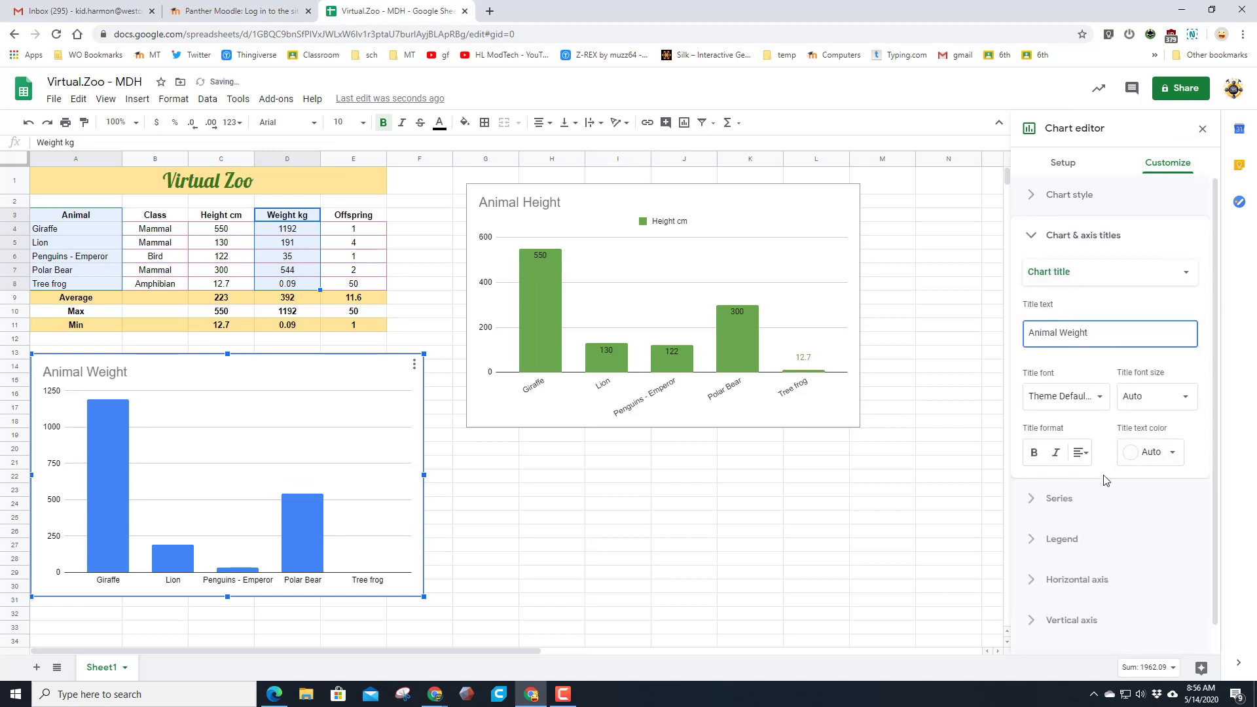
Colour the weight series bars light yellow.
click(1087, 498)
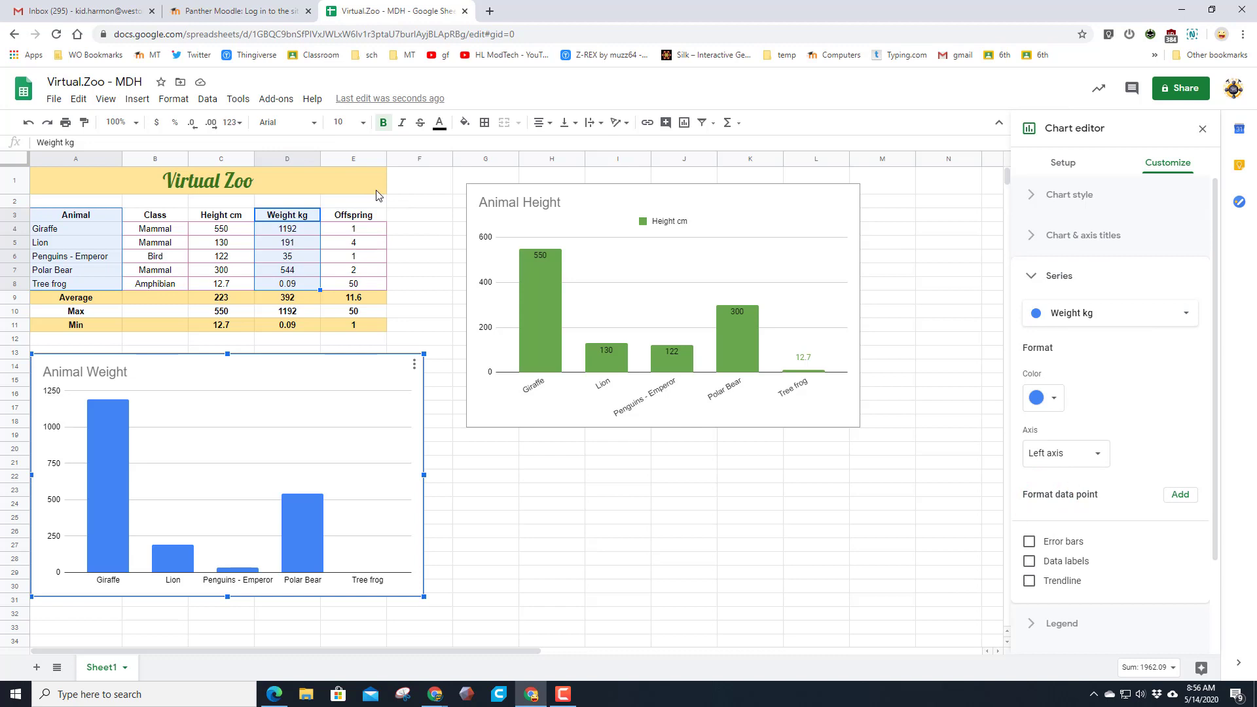
click(1050, 400)
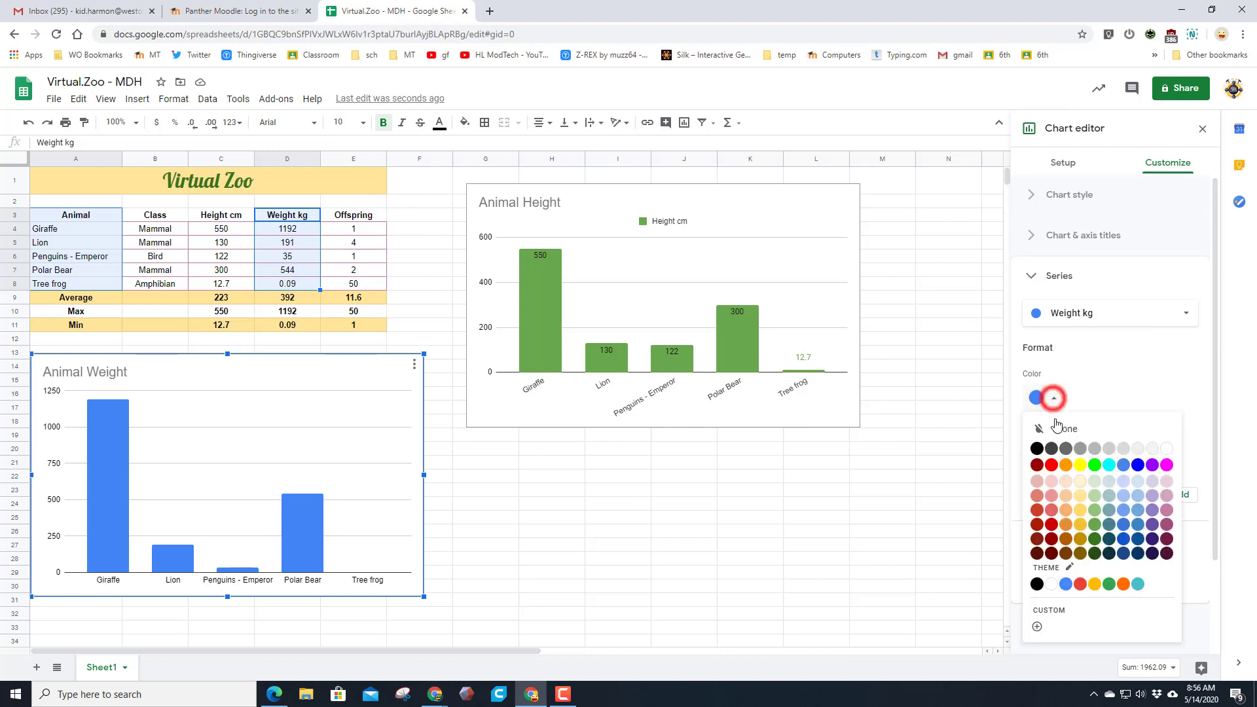
click(1082, 528)
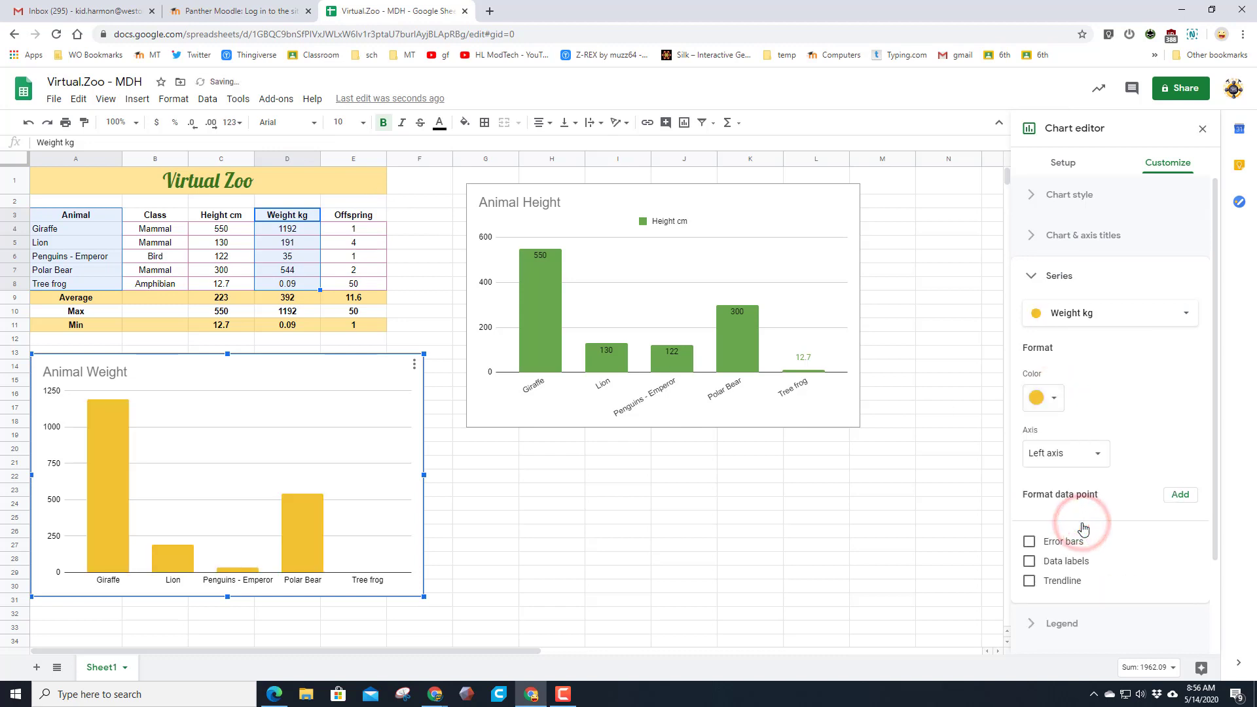
click(1060, 401)
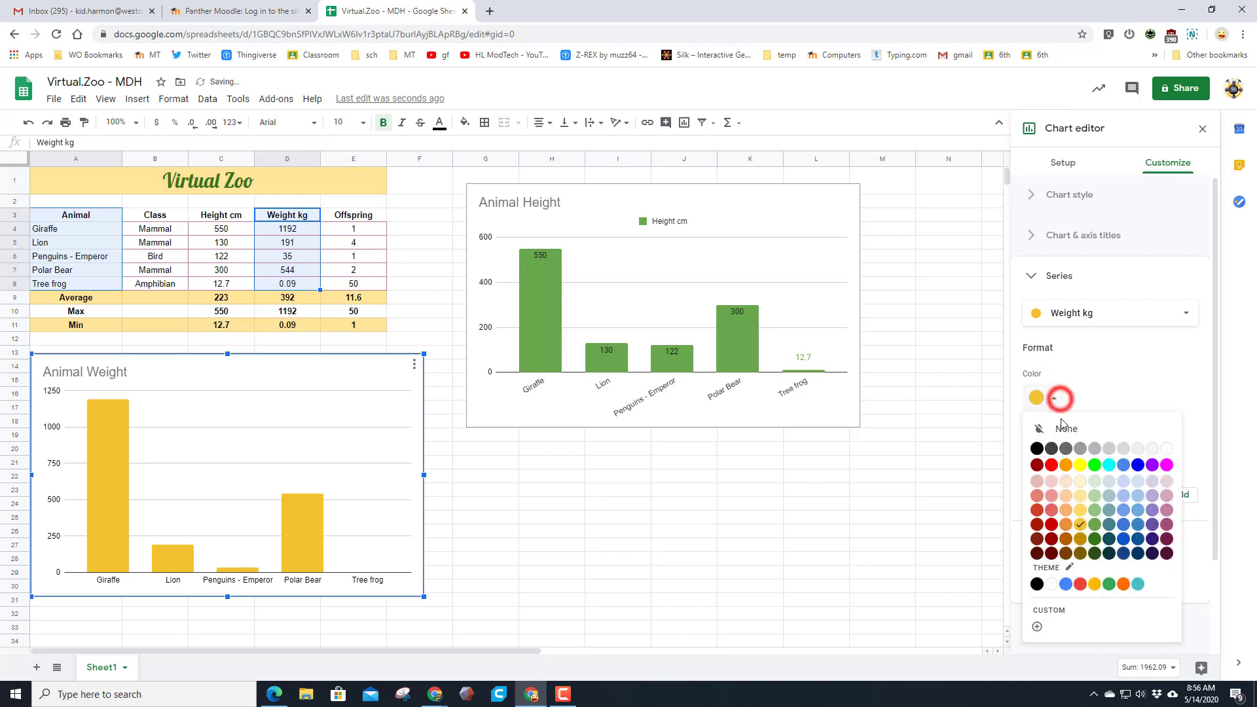
click(1079, 512)
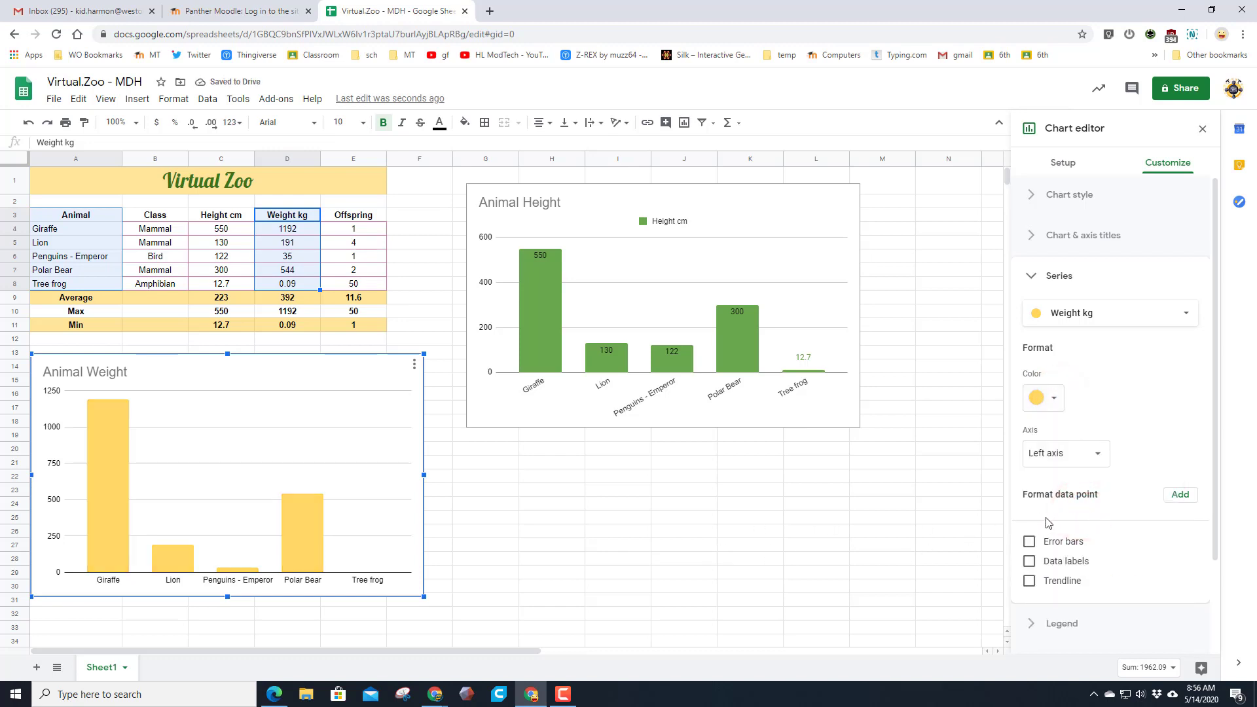
Place the Animal Weight chart's legend at the top.
click(1061, 623)
click(1058, 369)
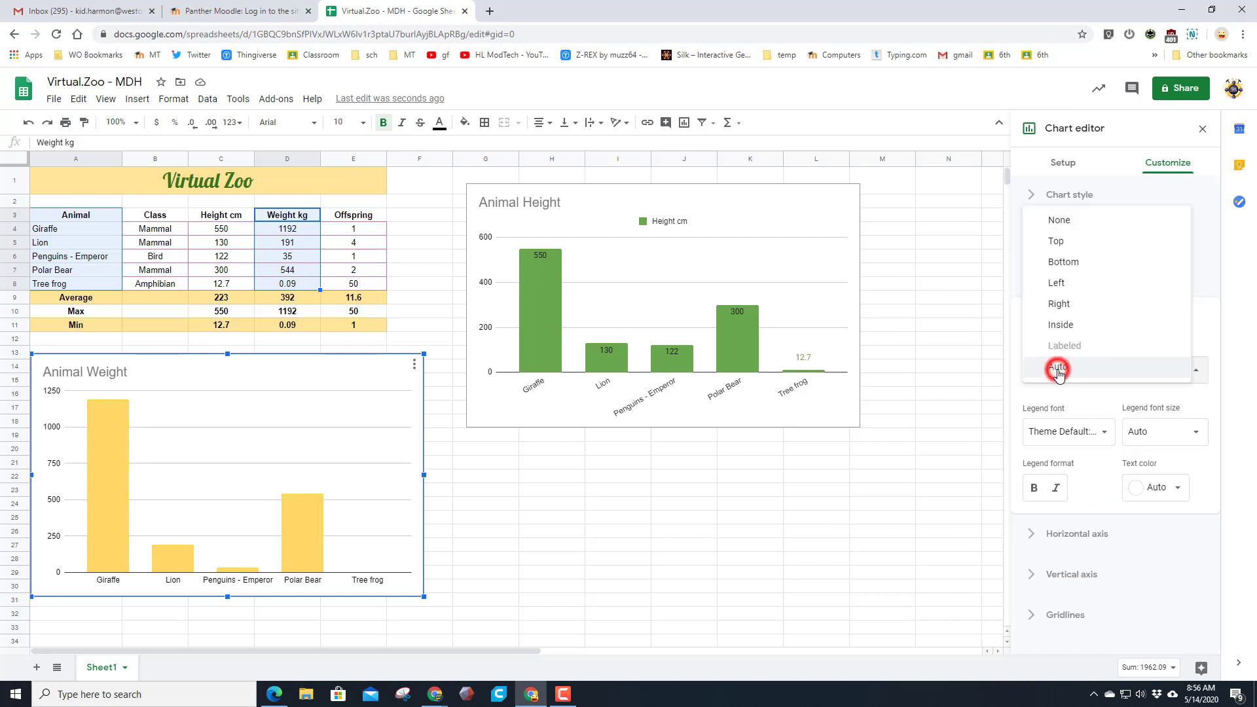
click(1068, 243)
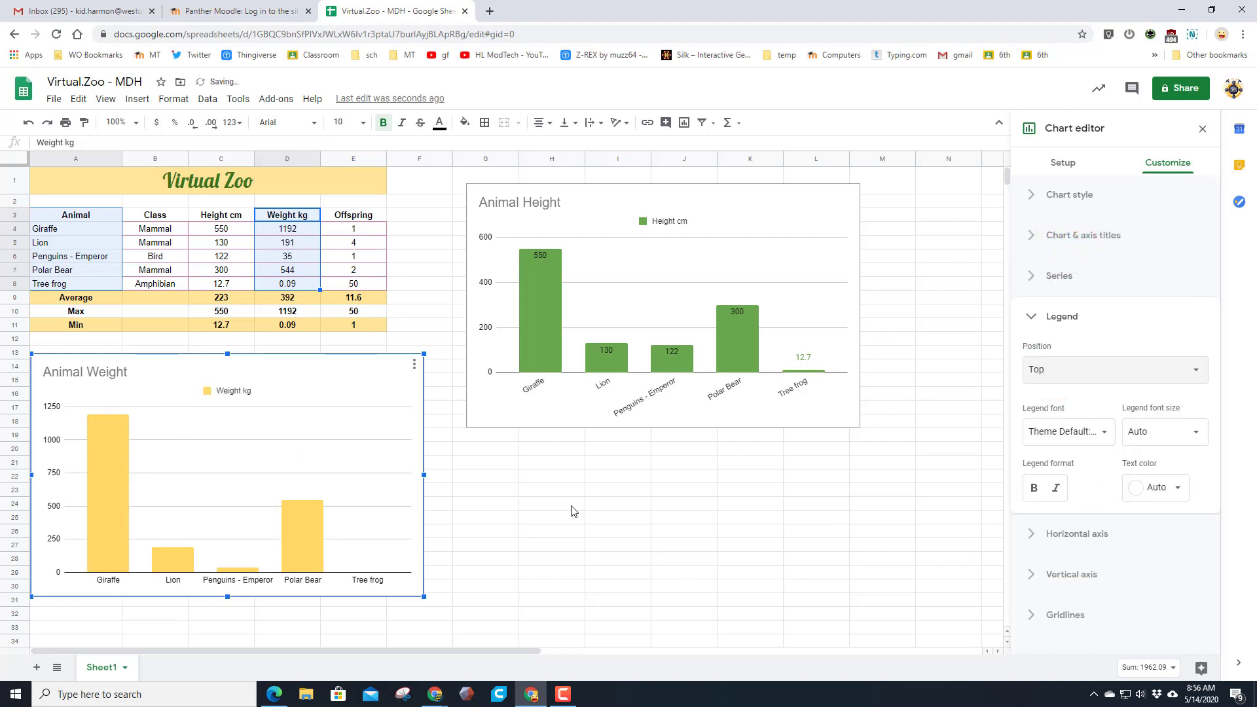
click(1036, 316)
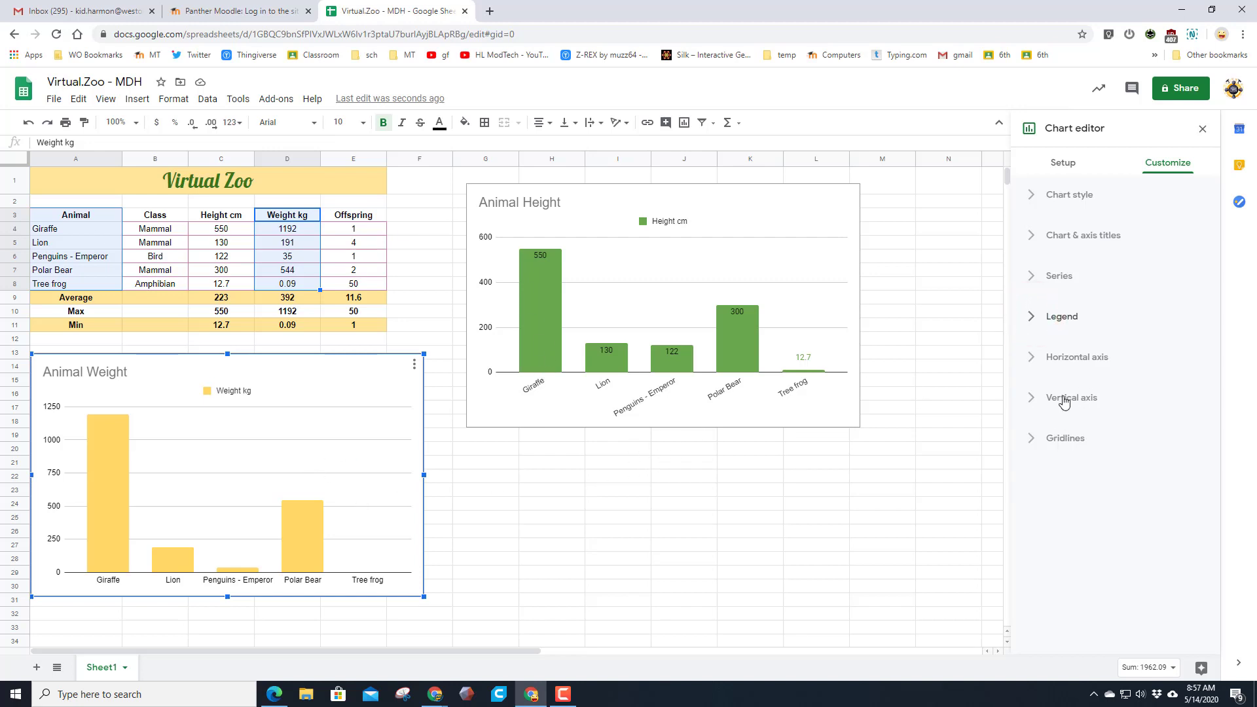
Slant the horizontal axis labels 30° and turn on data labels for the weight bars.
click(1069, 359)
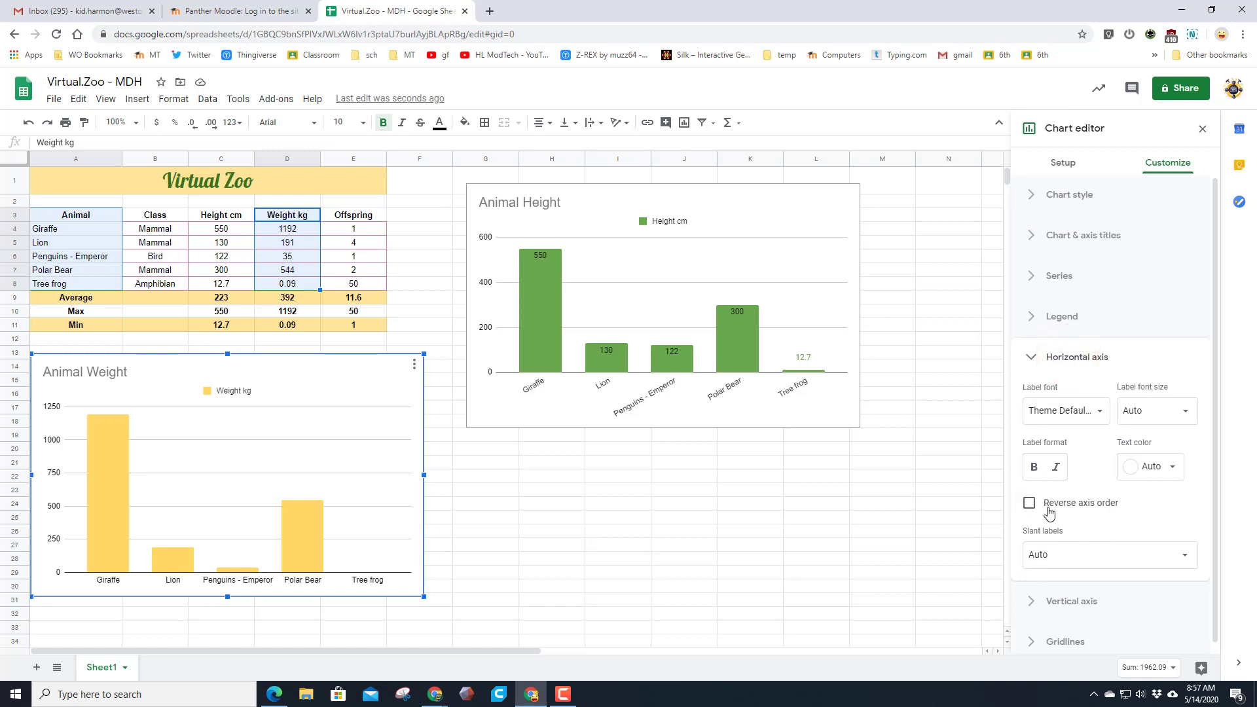
click(1072, 542)
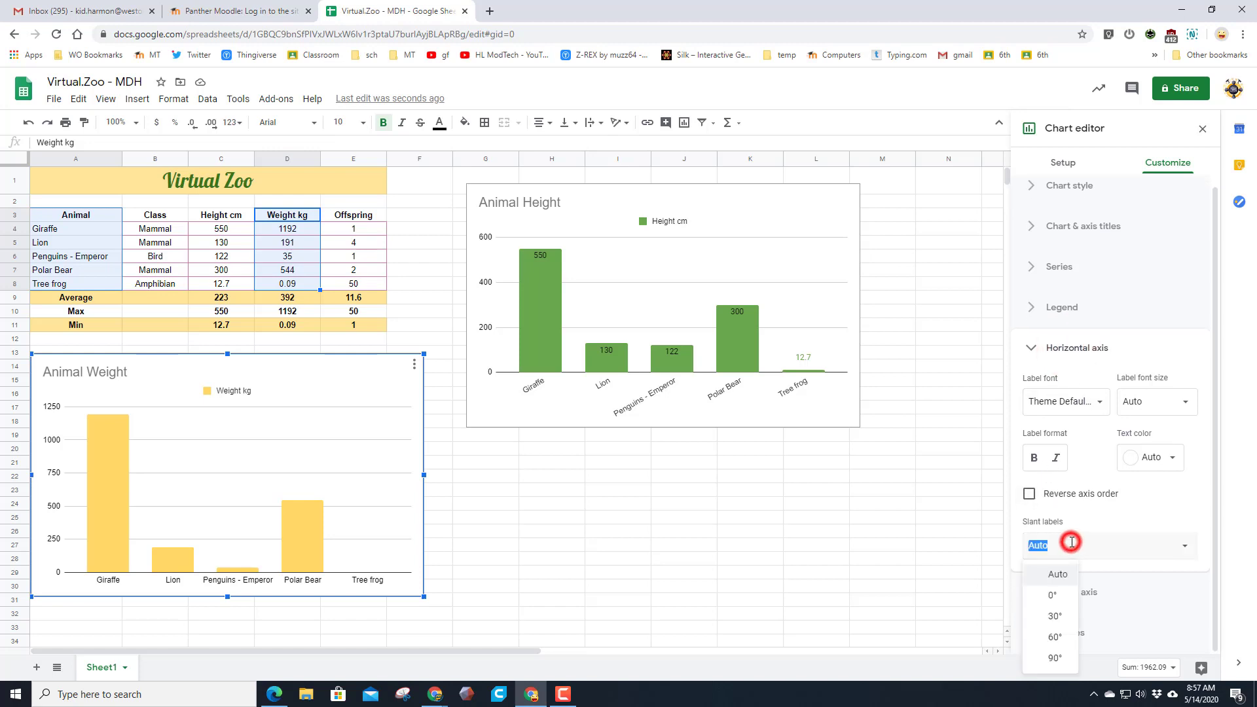
click(1054, 619)
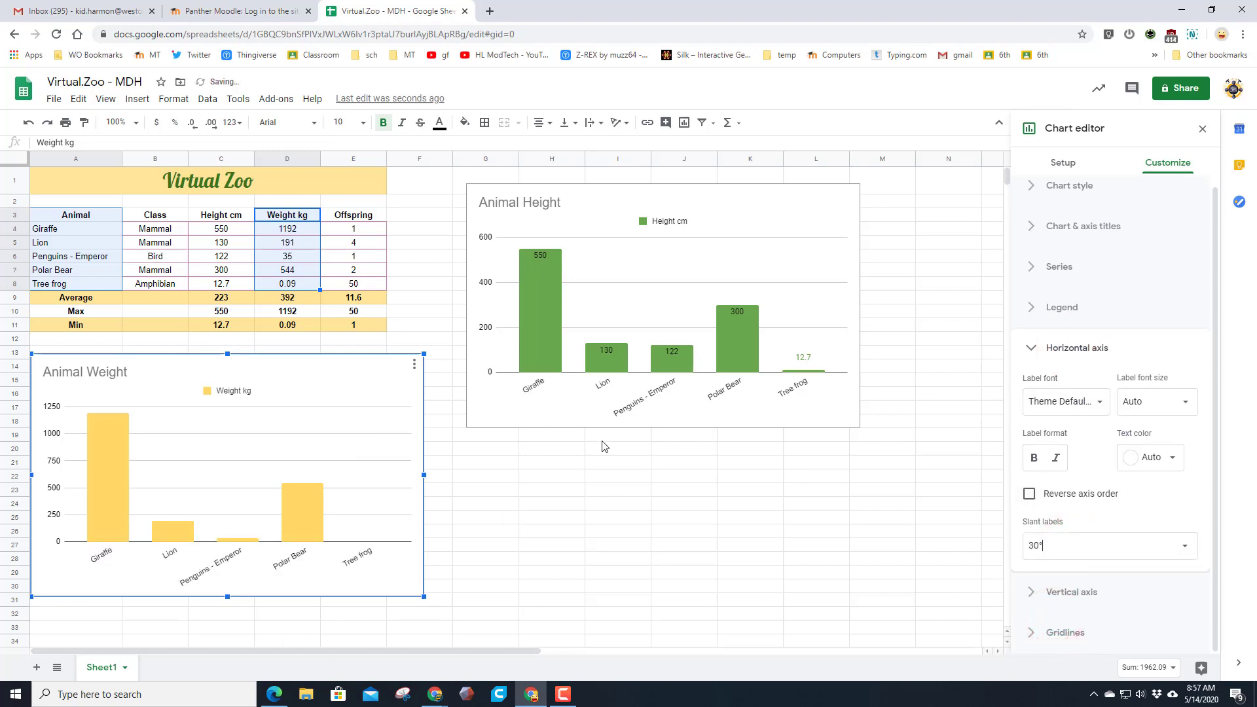
click(1031, 349)
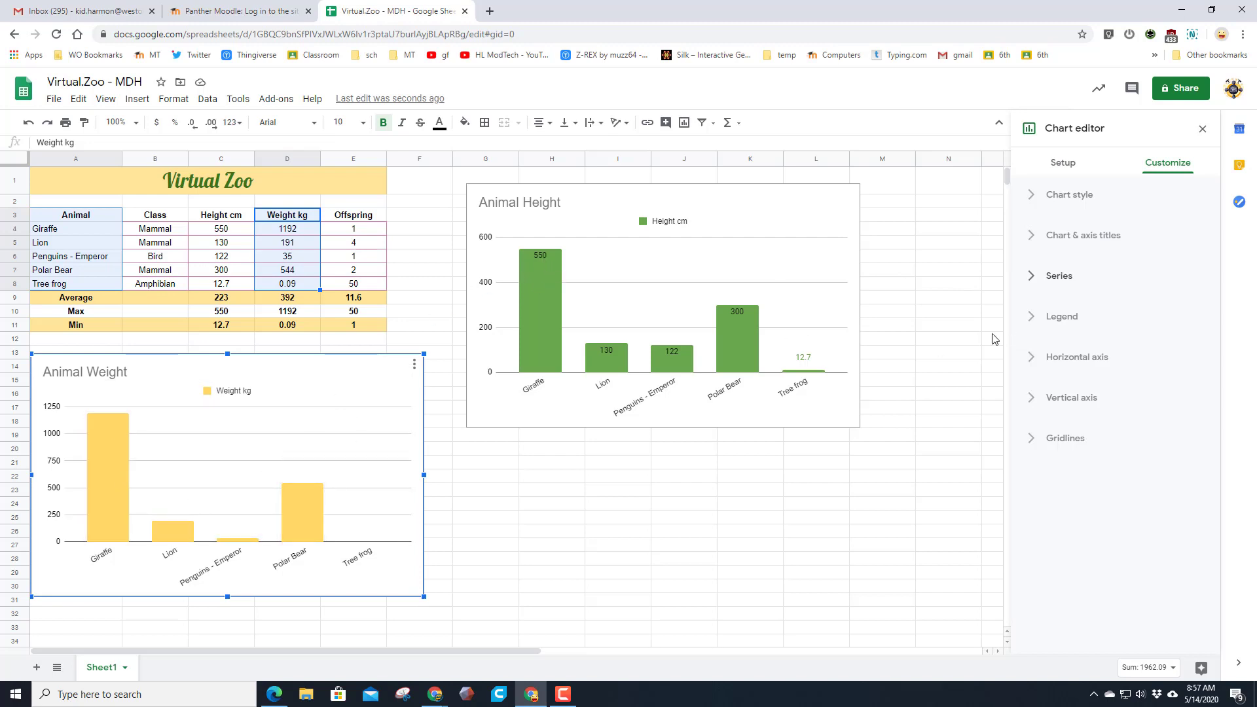
click(1074, 280)
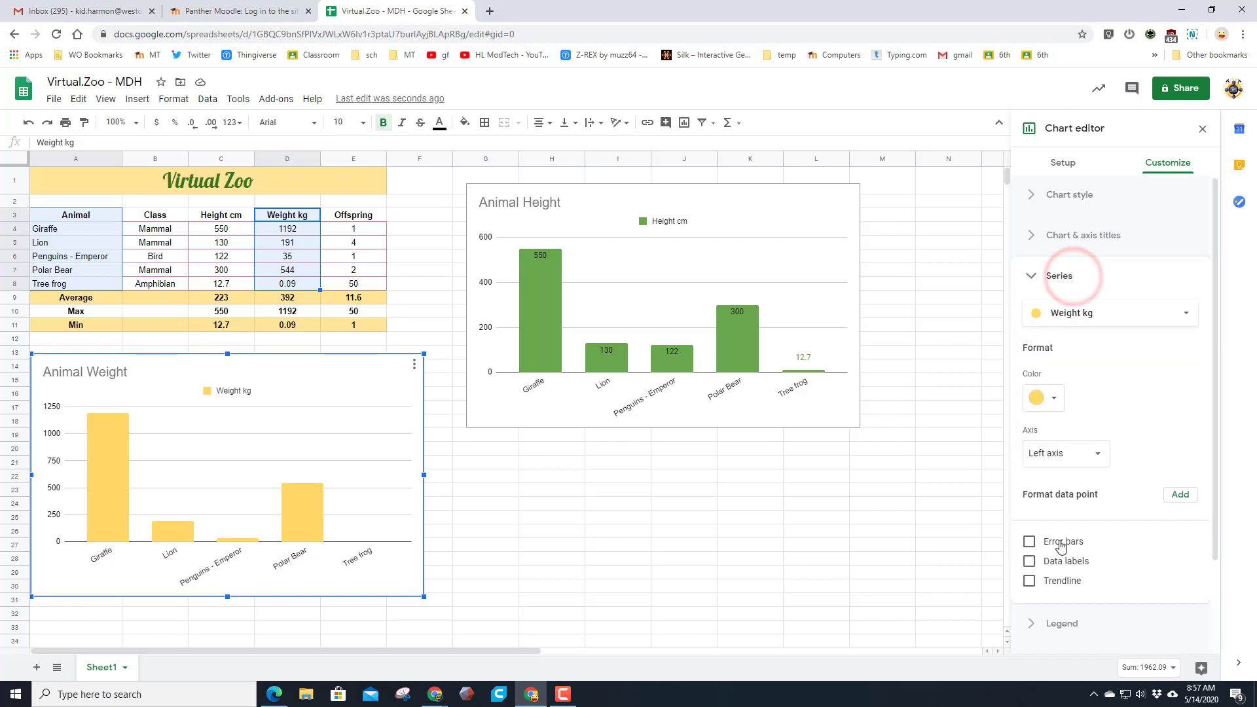
click(1030, 562)
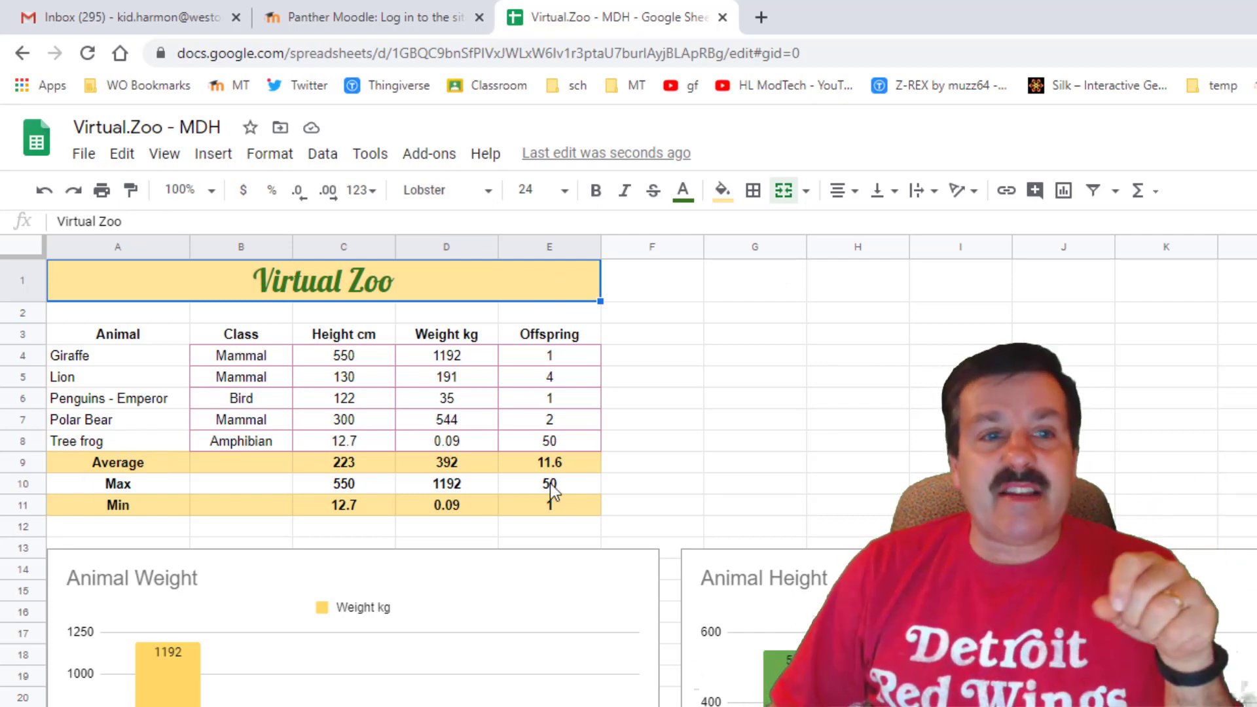
click(200, 191)
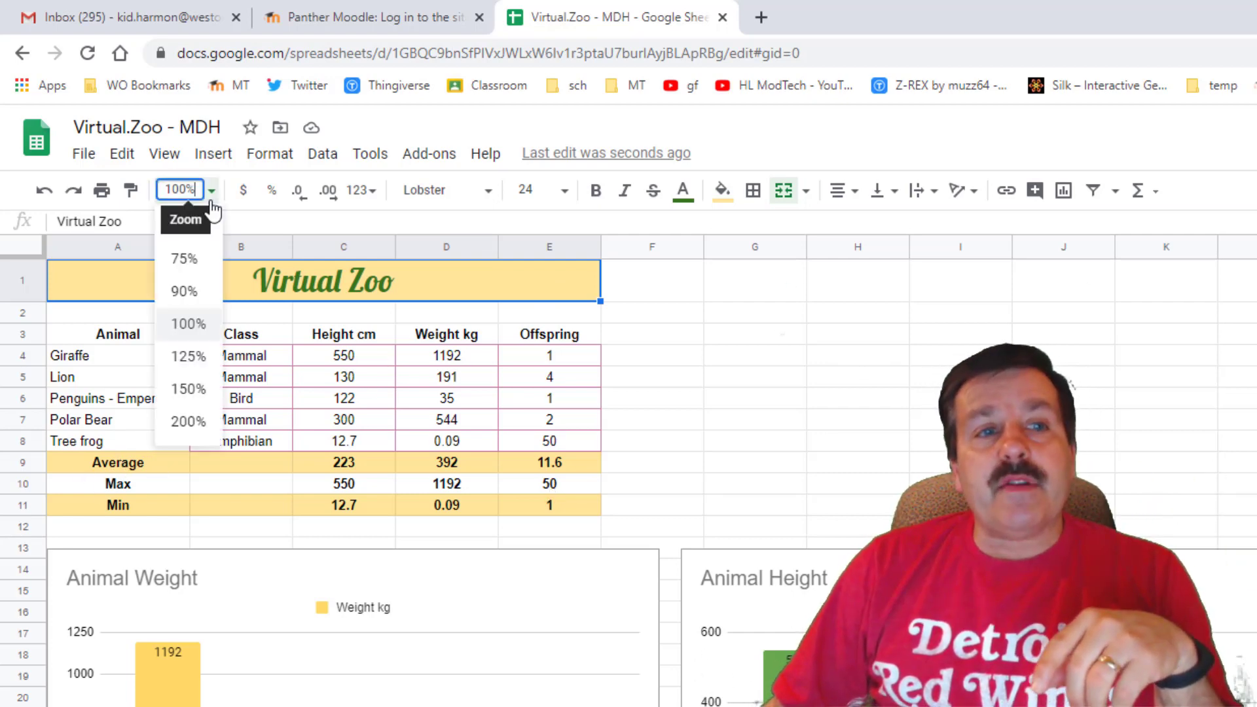
click(185, 228)
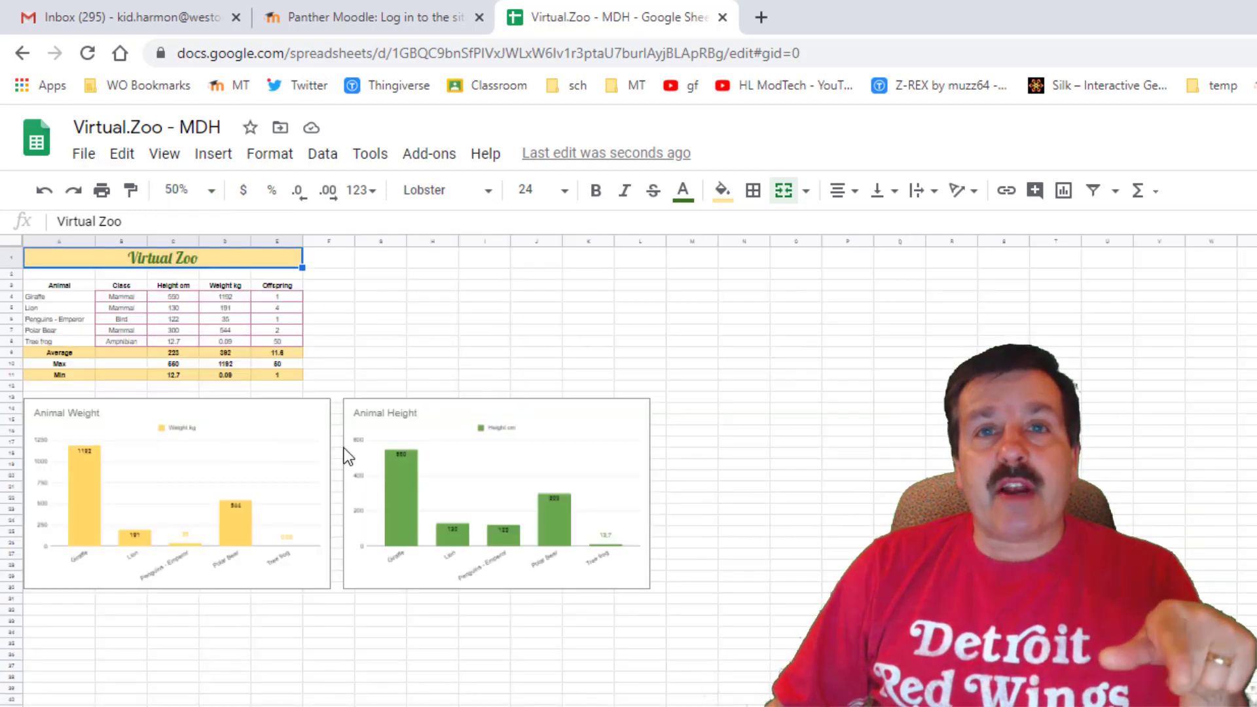
click(211, 192)
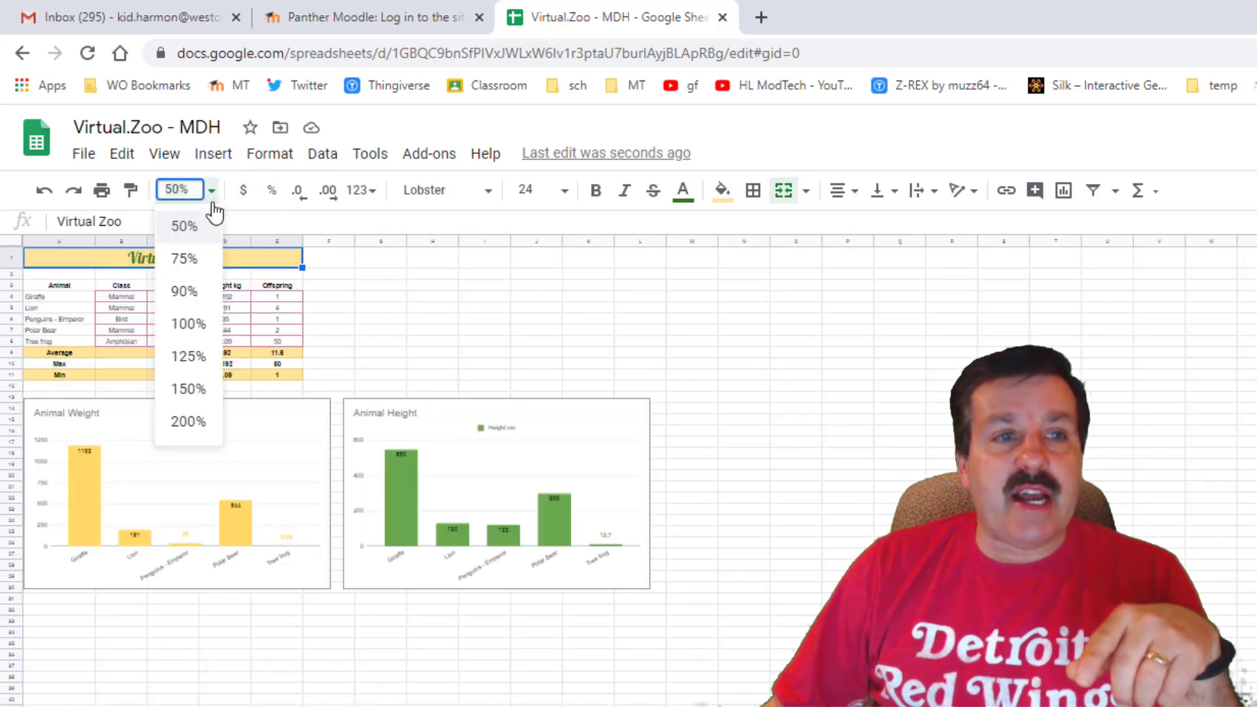
click(183, 323)
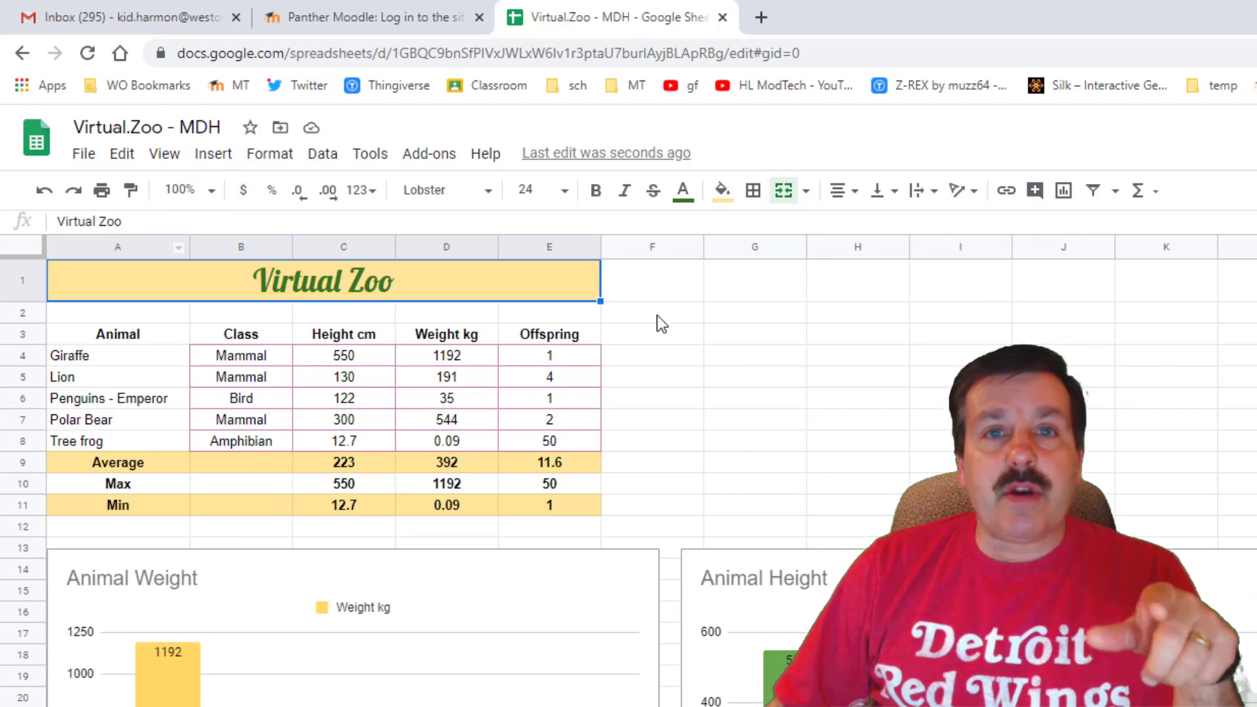